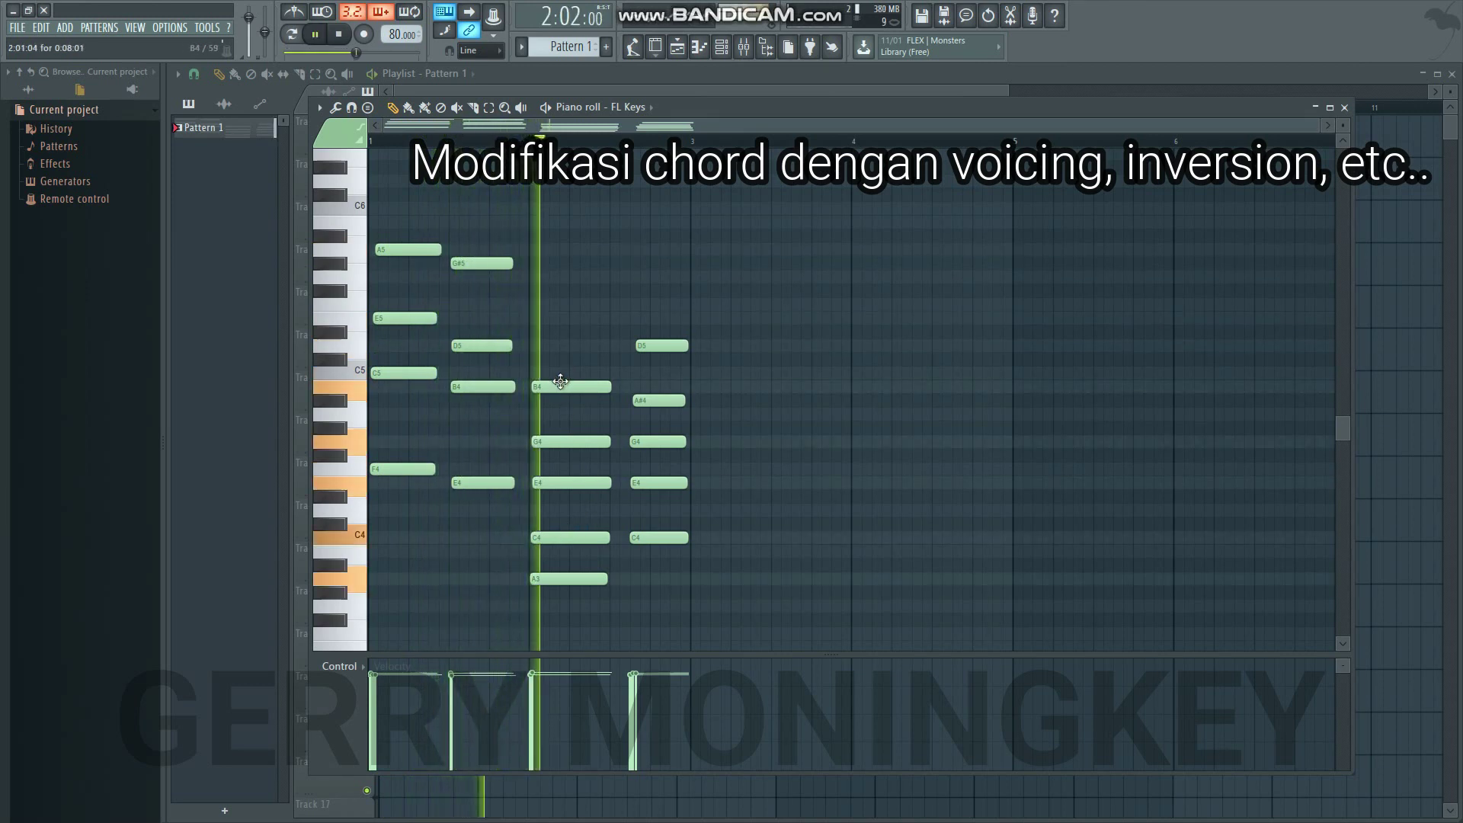
- Raise the third chord's B4 and C4 notes by one octave and lengthen the whole chord almost to the fourth chord's start
{"action": "left_click_drag", "start_coordinate": [560, 384], "coordinate": [562, 220]}
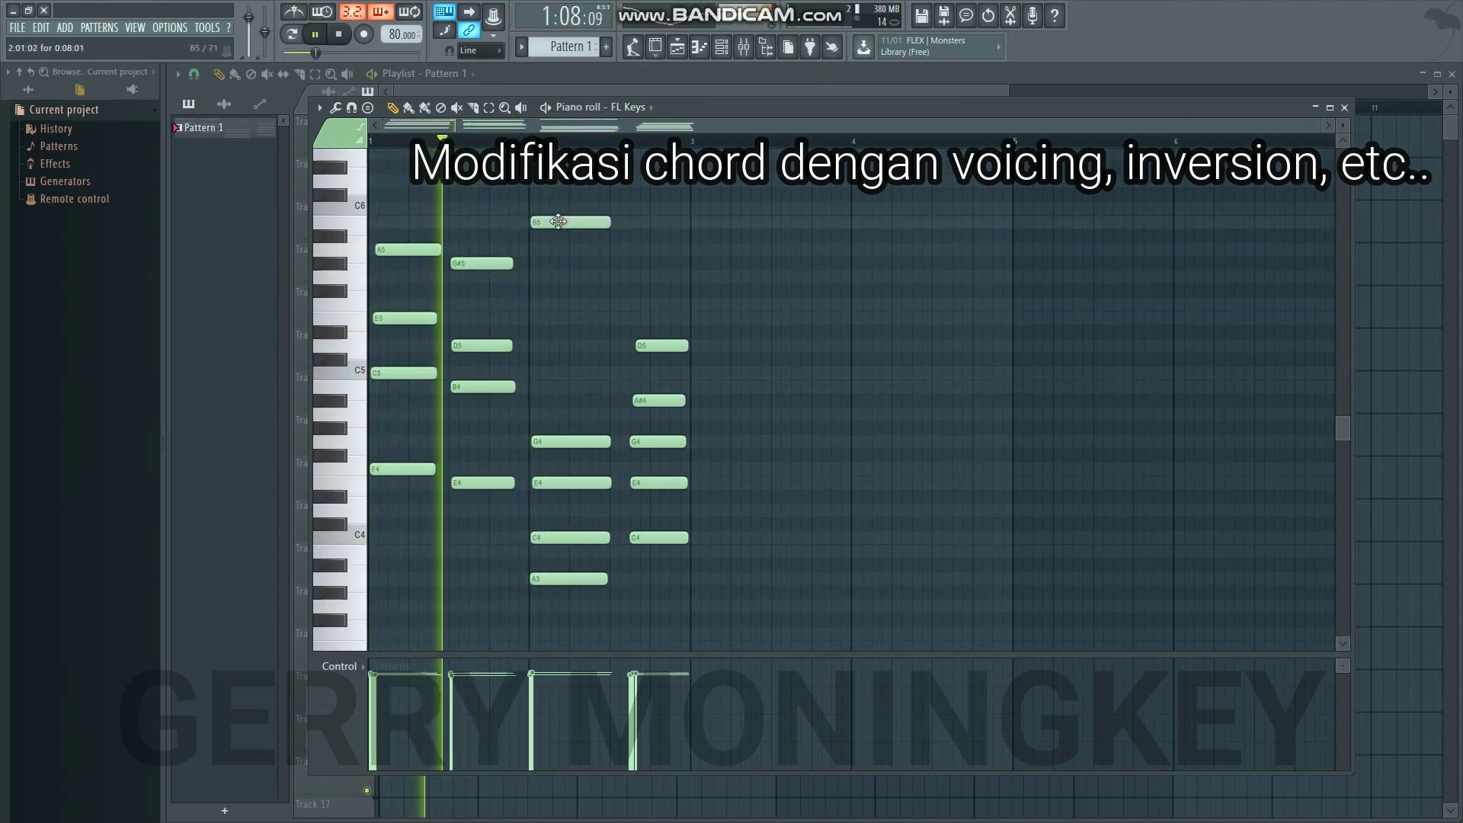
{"action": "left_click_drag", "start_coordinate": [556, 538], "coordinate": [556, 373]}
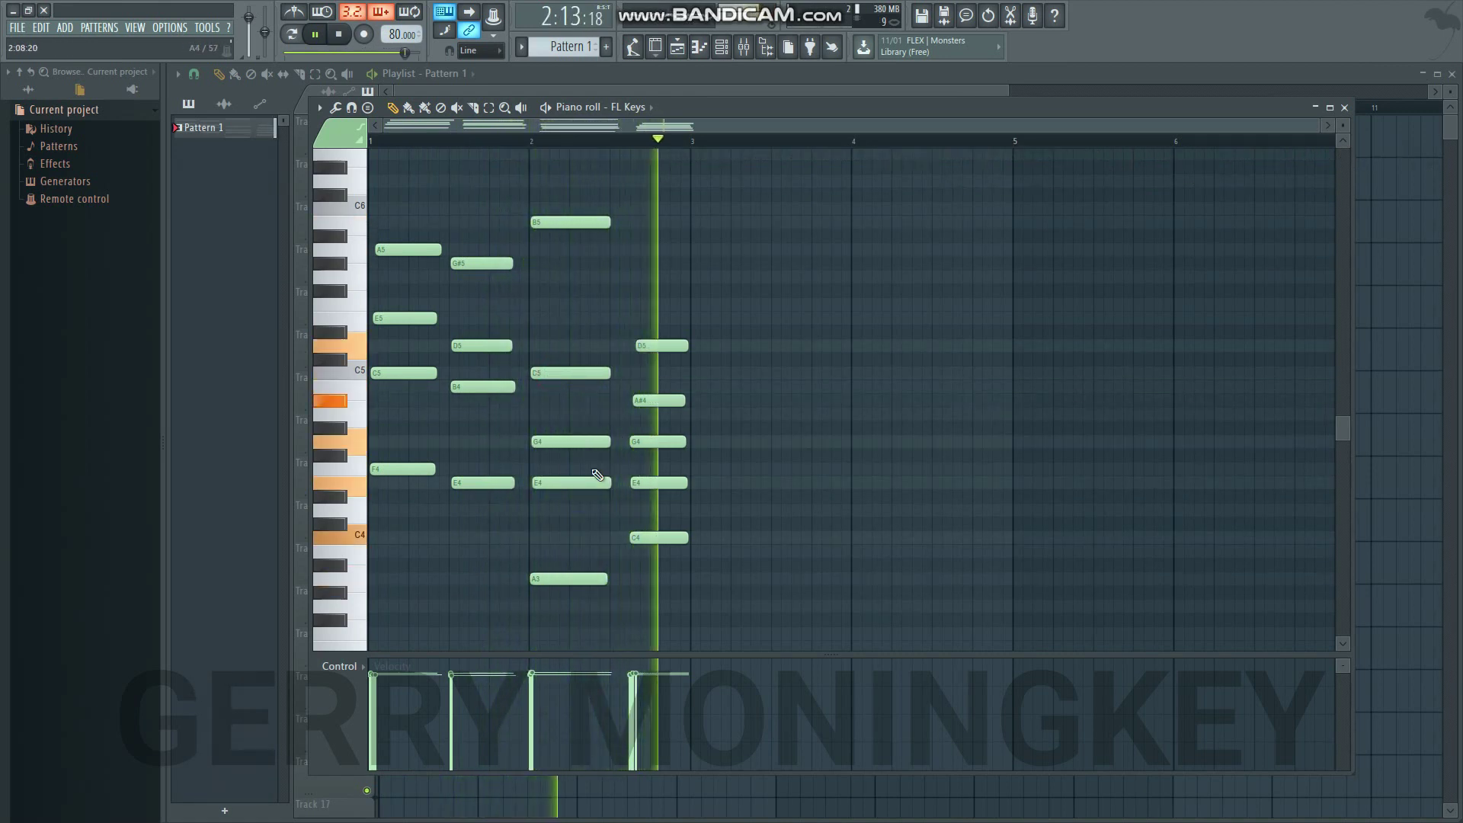
{"action": "left_click_drag", "start_coordinate": [581, 610], "coordinate": [626, 222]}
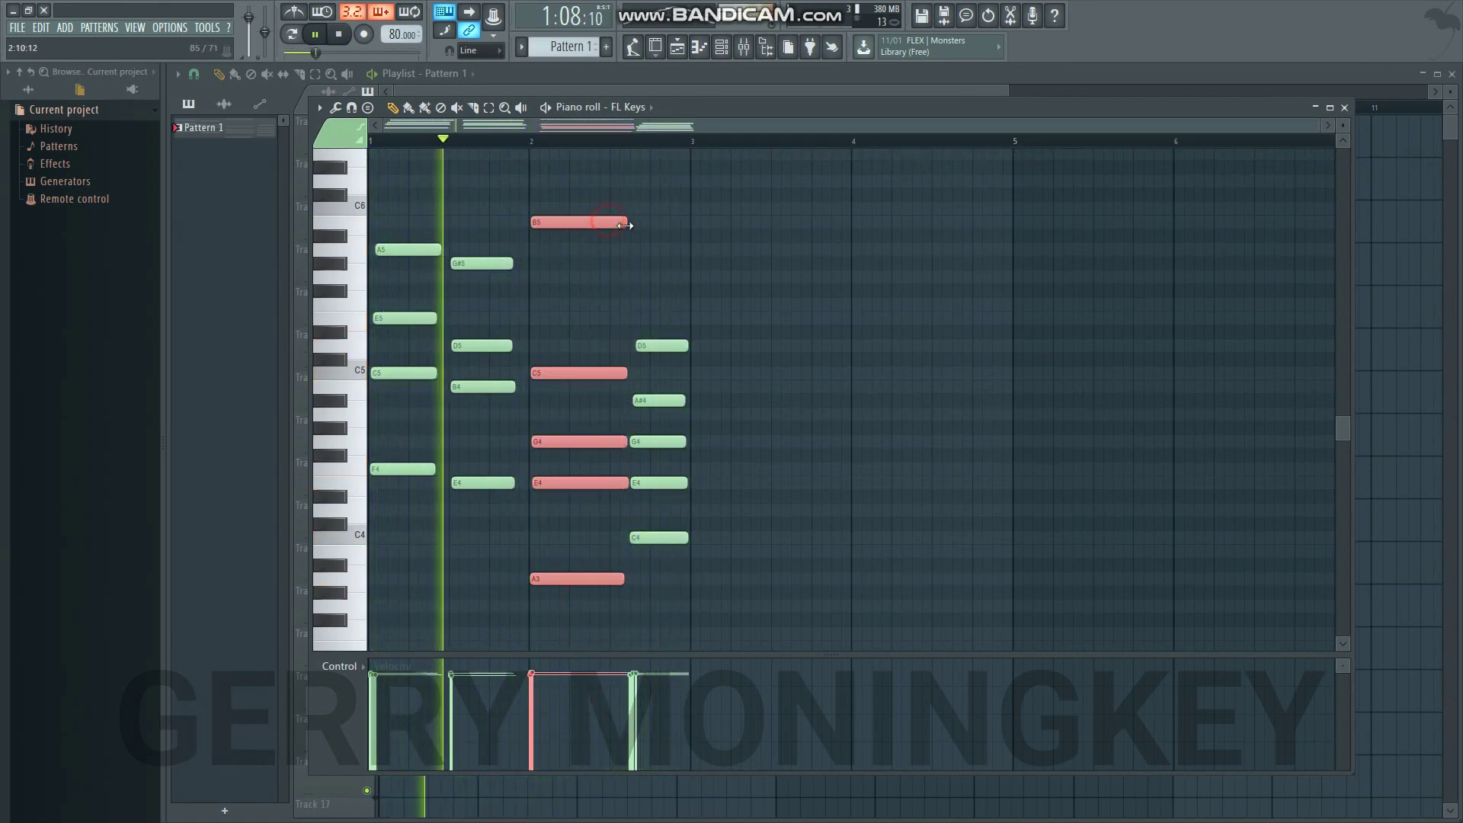
{"action": "left_click", "coordinate": [663, 255]}
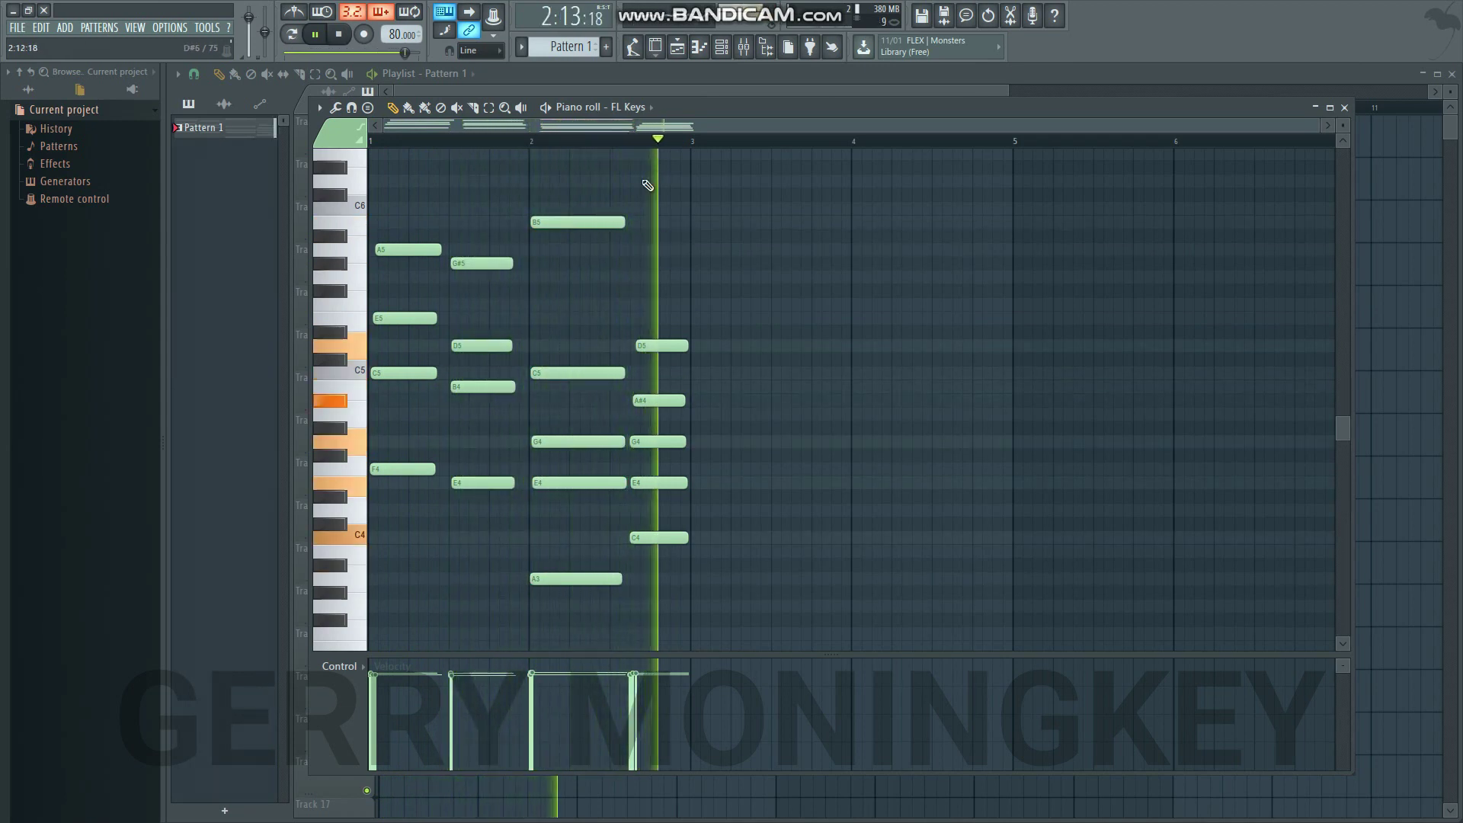
- Shift the fourth chord's D5 and A#4 notes slightly earlier and lengthen the second chord's notes almost to bar 2
{"action": "left_click_drag", "start_coordinate": [655, 346], "coordinate": [650, 347]}
{"action": "left_click_drag", "start_coordinate": [677, 399], "coordinate": [675, 399]}
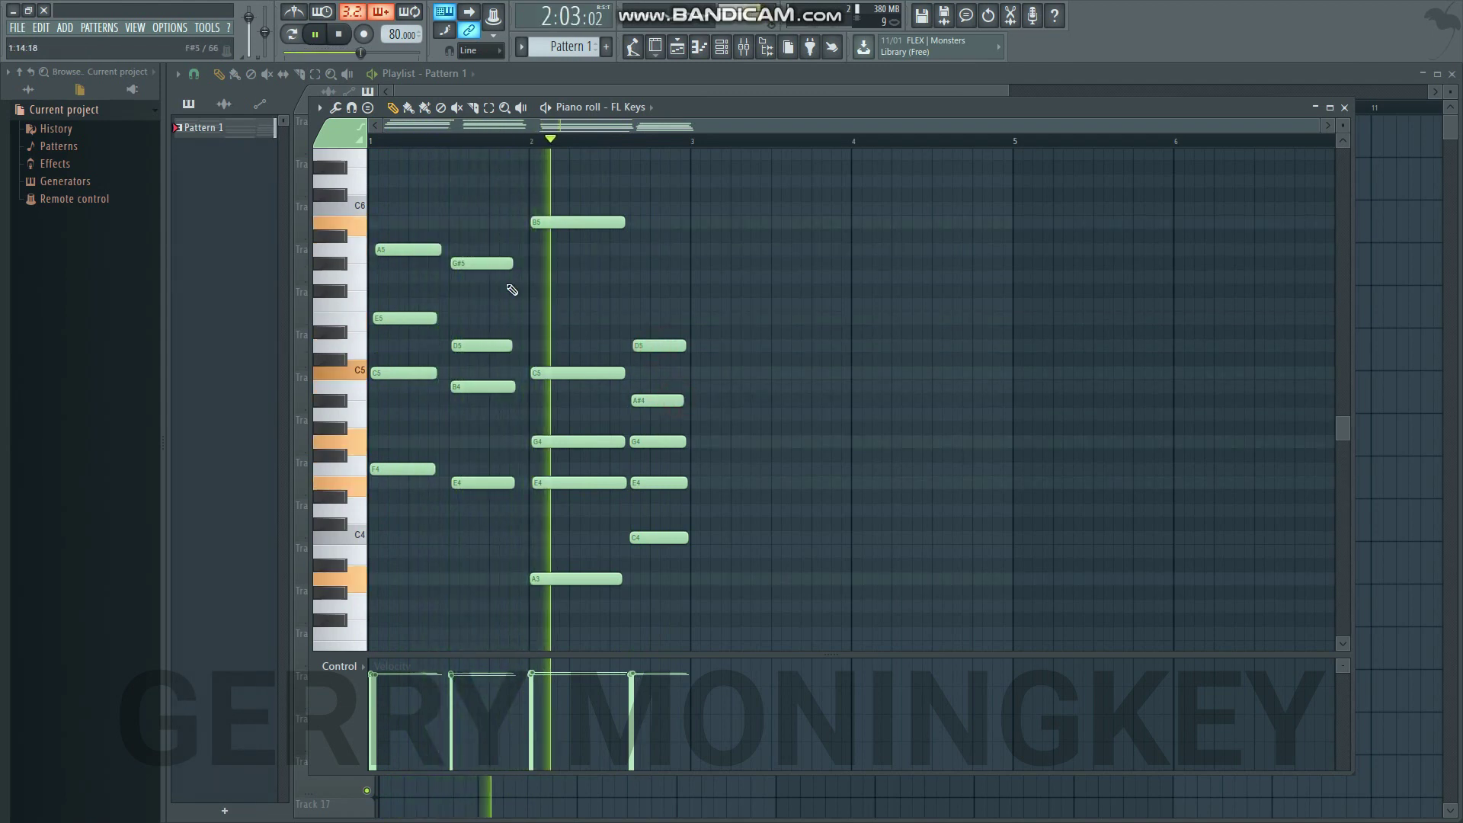
{"action": "left_click_drag", "start_coordinate": [509, 229], "coordinate": [523, 484]}
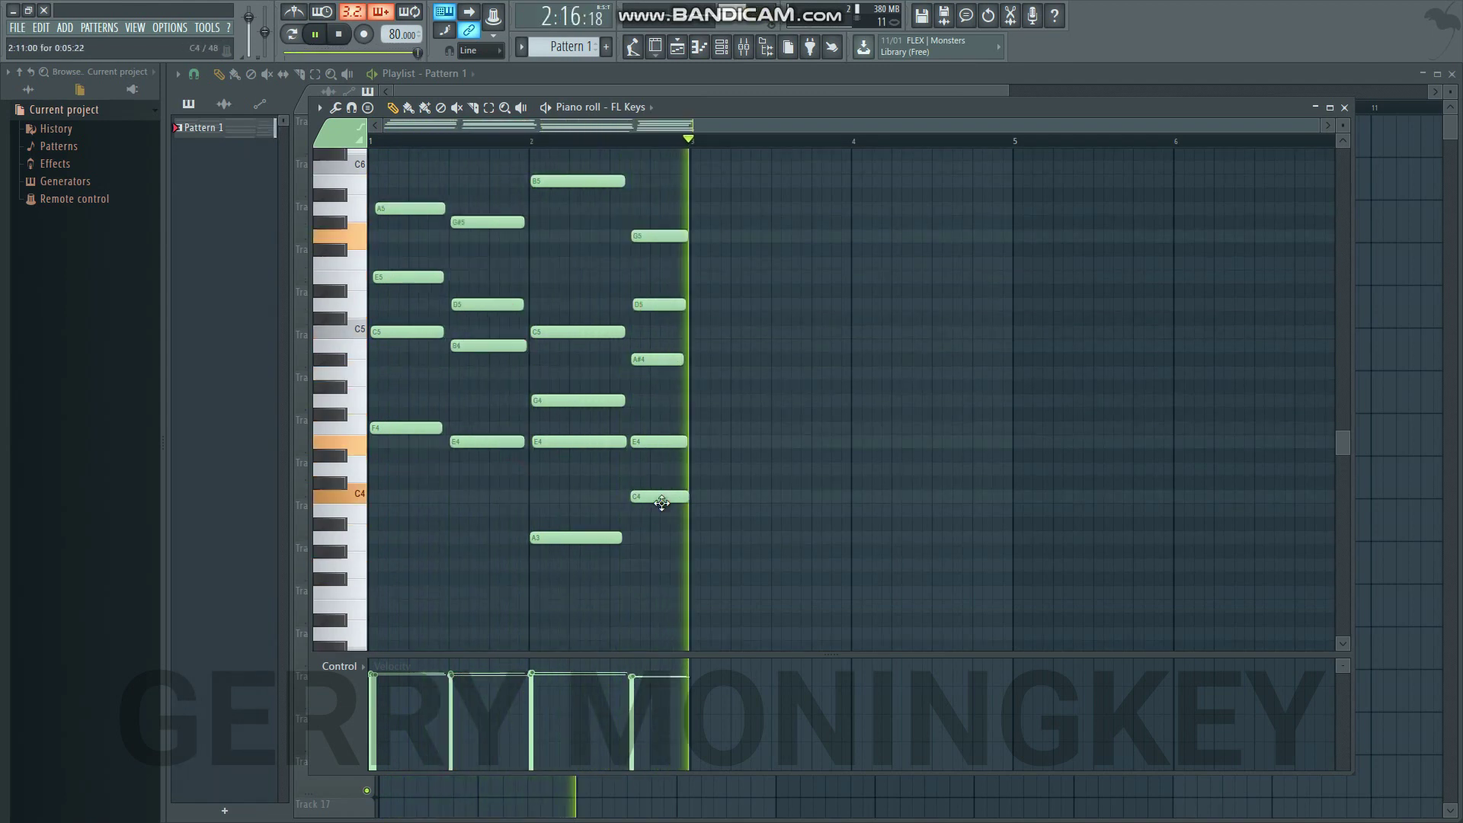
- Raise the fourth chord's E4 note by one octave to E5 and nudge the first chord's A5 note slightly earlier
{"action": "scroll", "coordinate": [661, 502], "scroll_direction": "up", "scroll_amount": 1}
{"action": "left_click_drag", "start_coordinate": [647, 483], "coordinate": [651, 326]}
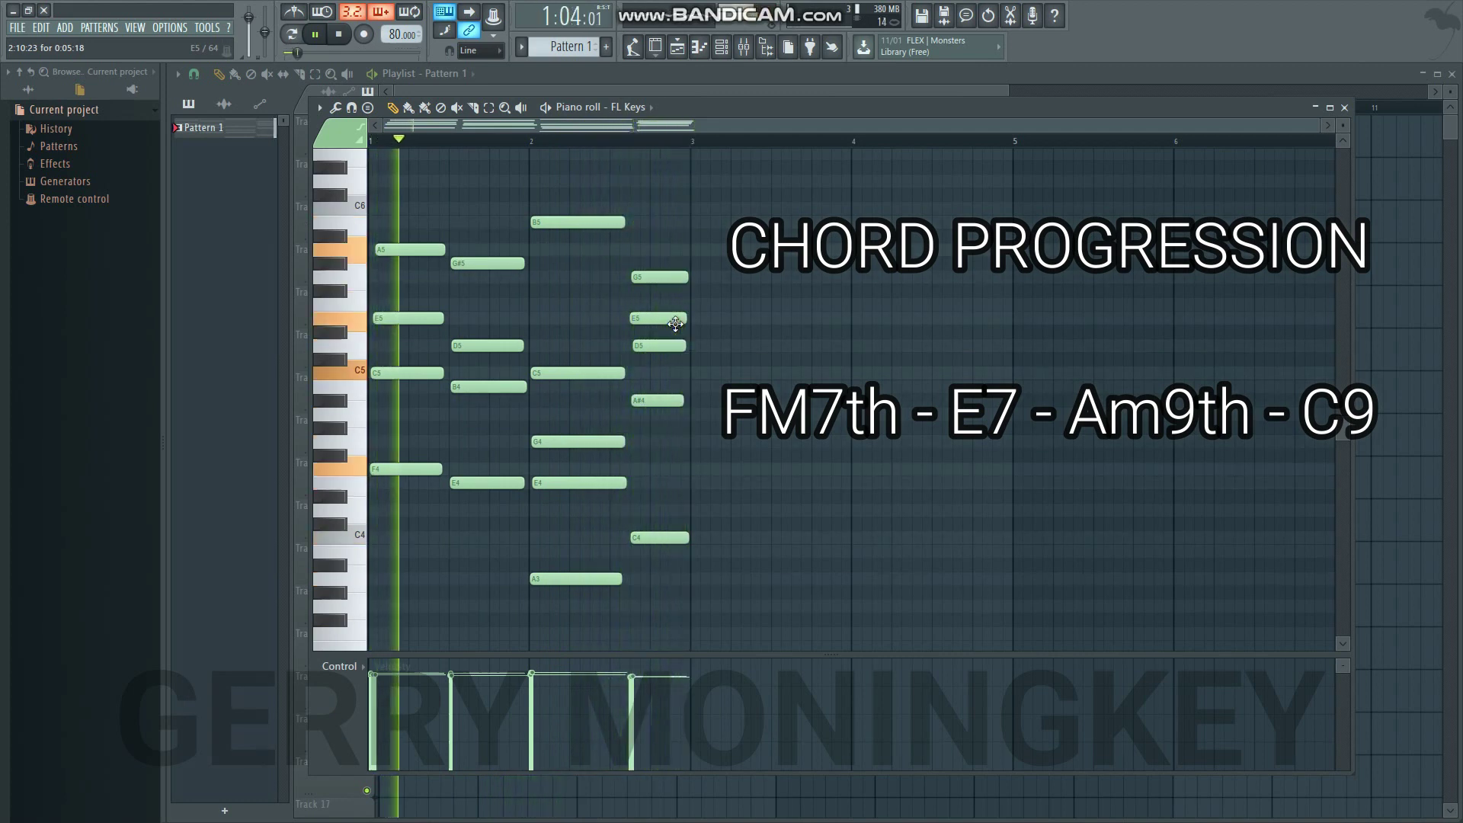
{"action": "left_click", "coordinate": [394, 250]}
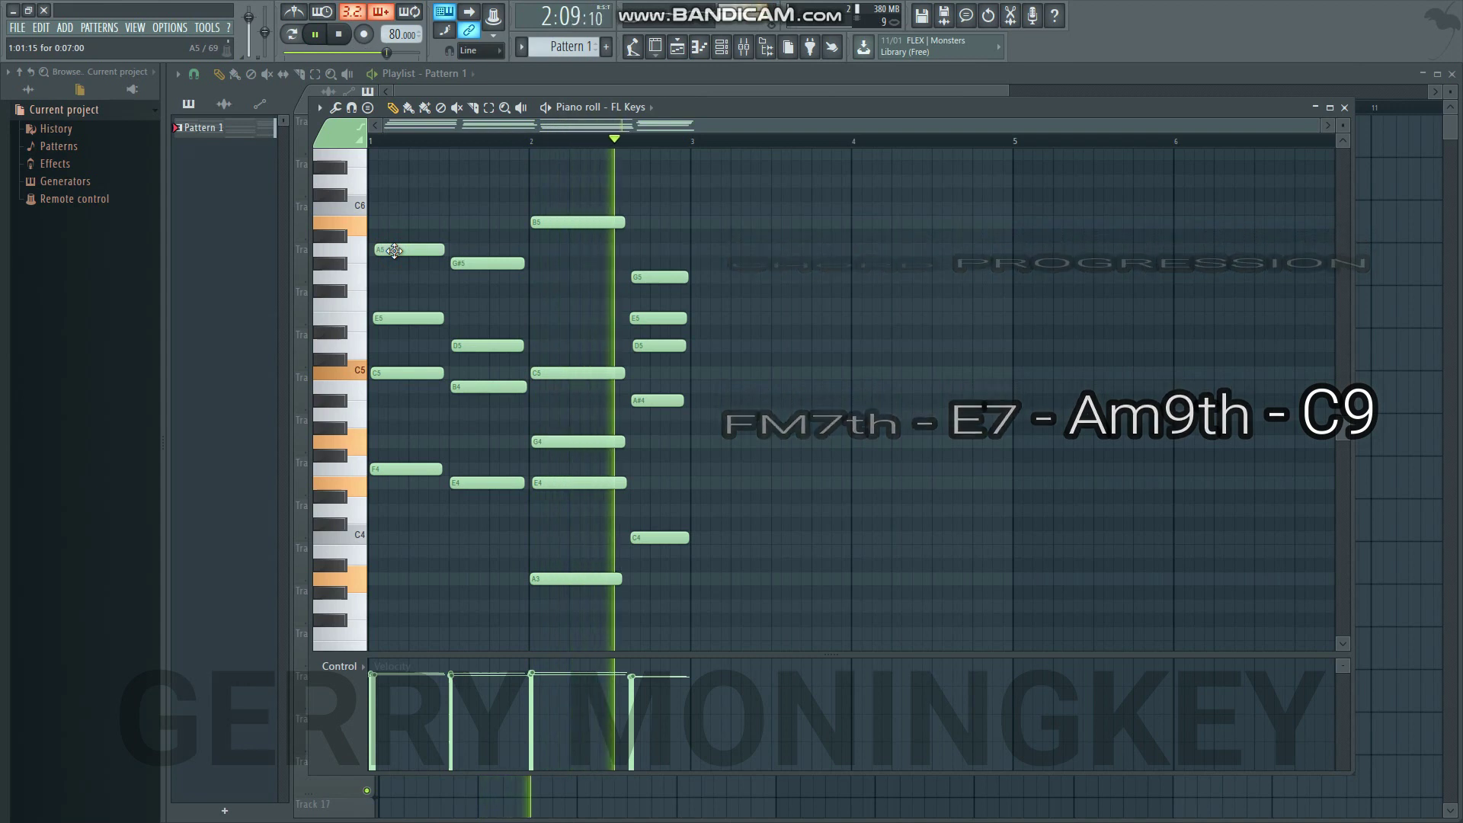
- Close the piano roll and switch the FL Keys sound to Rhodes (FL)
{"action": "left_click", "coordinate": [1348, 111]}
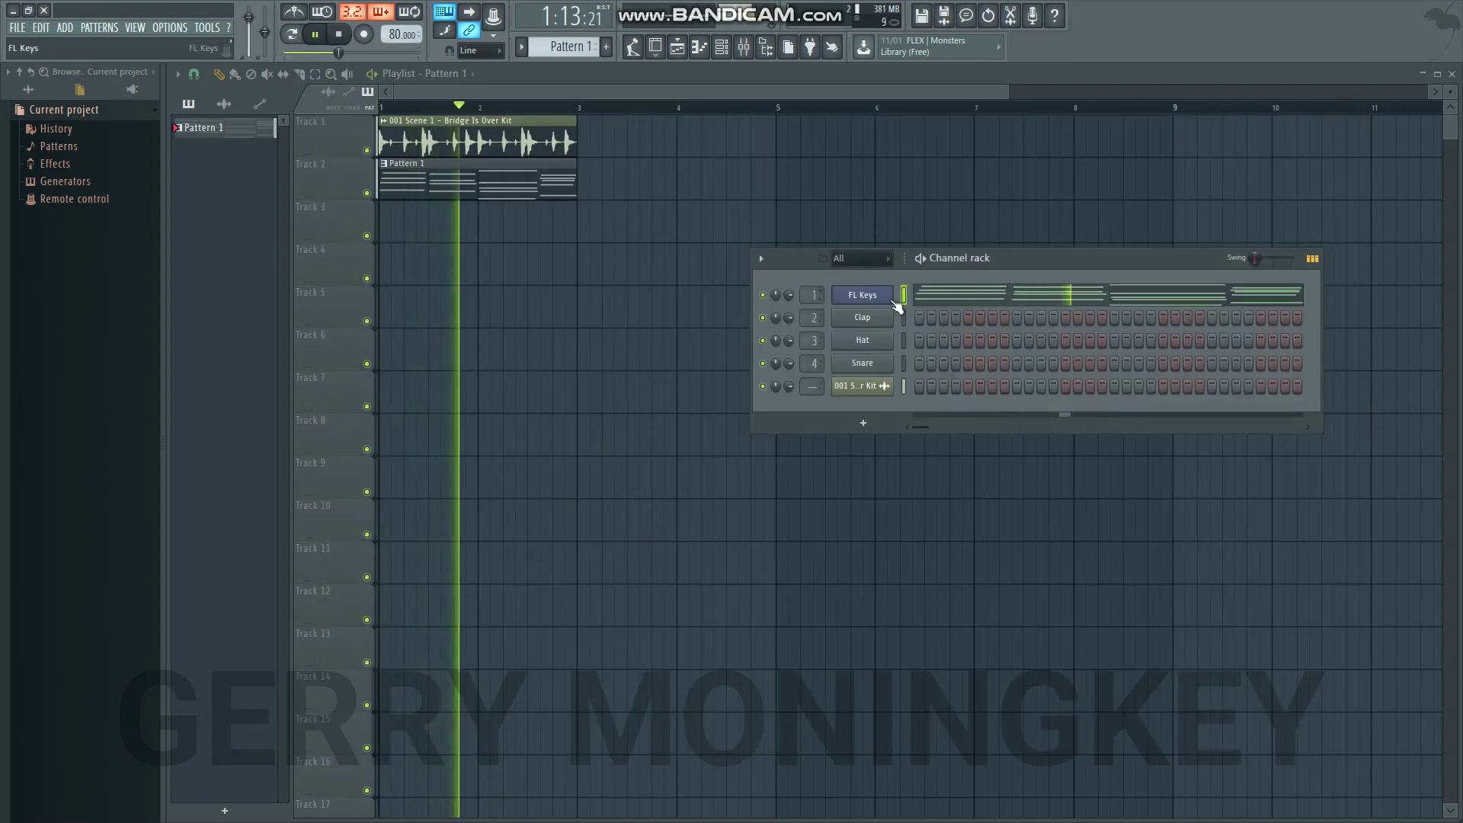
{"action": "left_click", "coordinate": [870, 294]}
{"action": "left_click", "coordinate": [512, 240]}
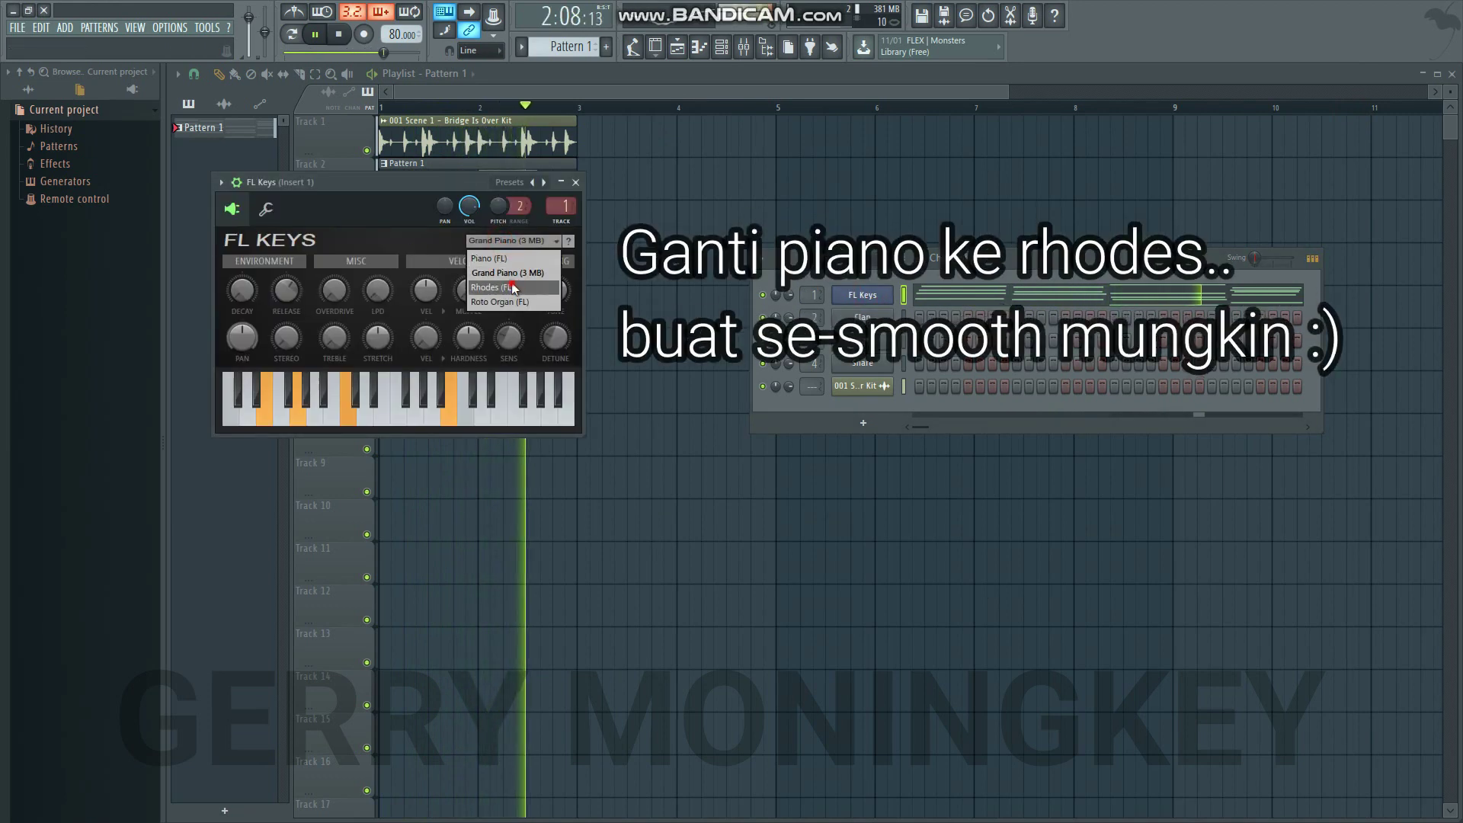
{"action": "left_click", "coordinate": [524, 269]}
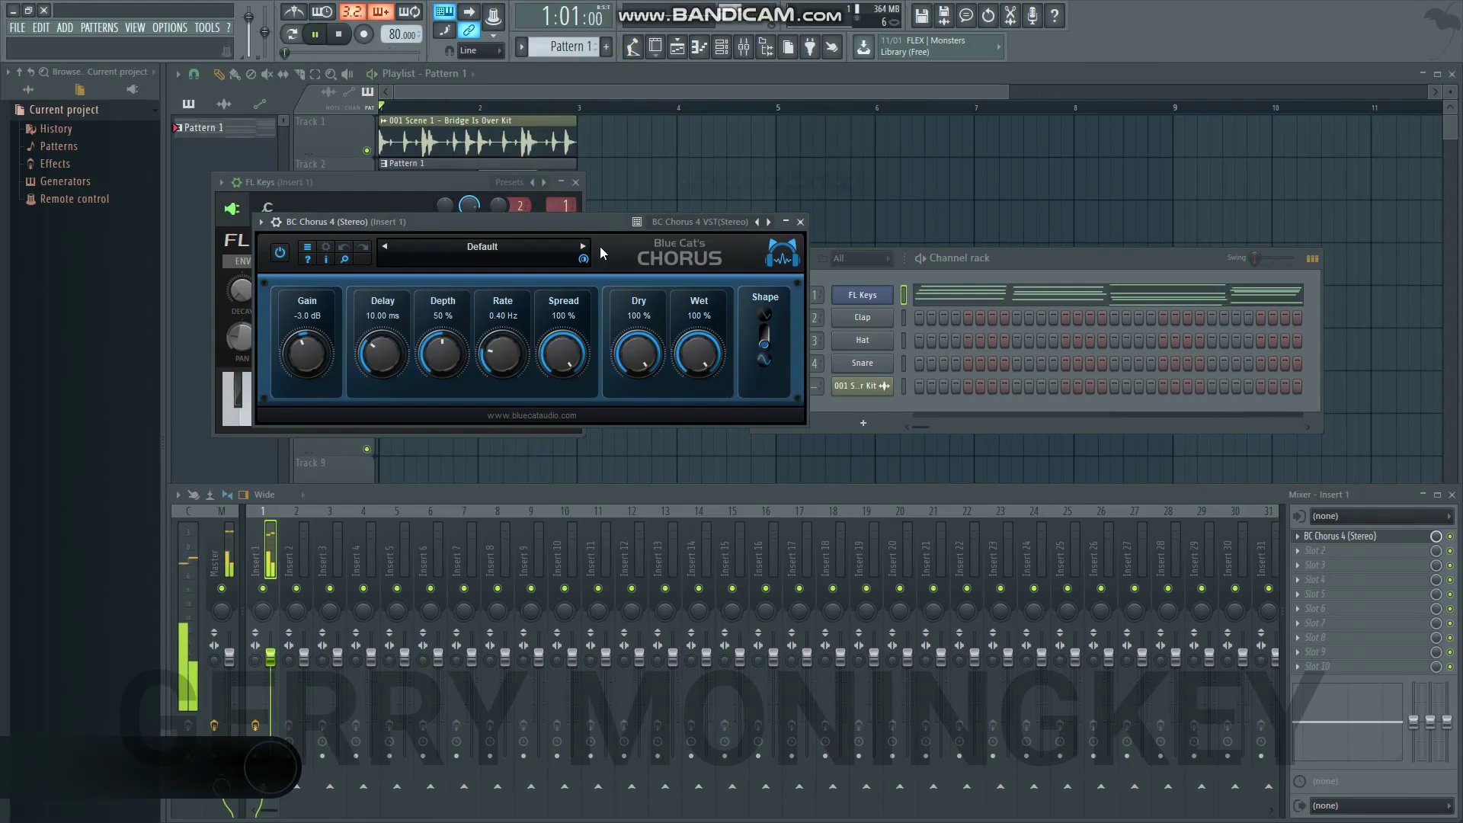
- Load the Clean Chorus III factory preset in the BC Chorus 4 effect on Insert 1 and close the effect
{"action": "left_click", "coordinate": [507, 251]}
{"action": "left_click", "coordinate": [540, 262]}
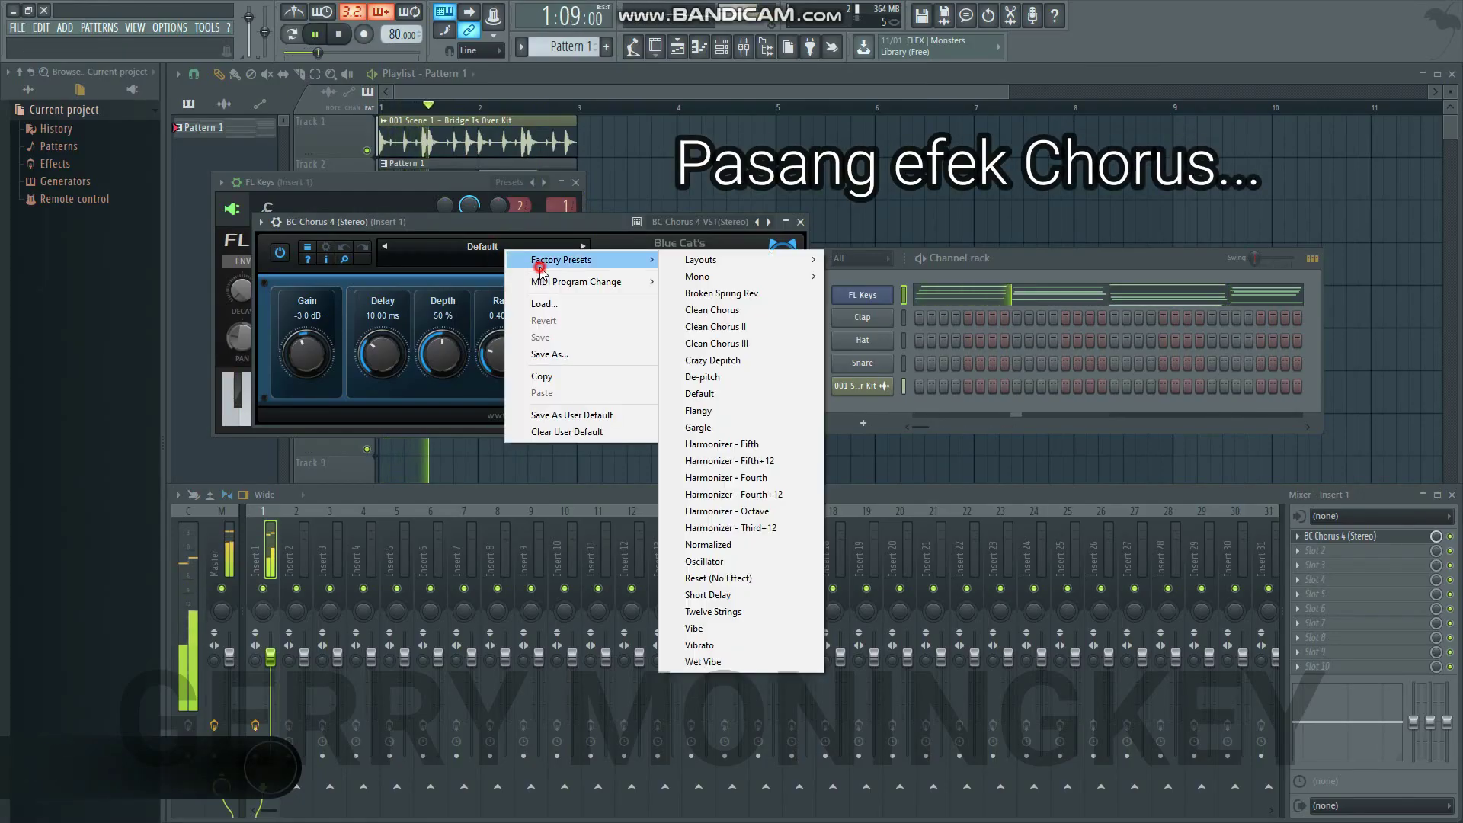
{"action": "left_click", "coordinate": [770, 340]}
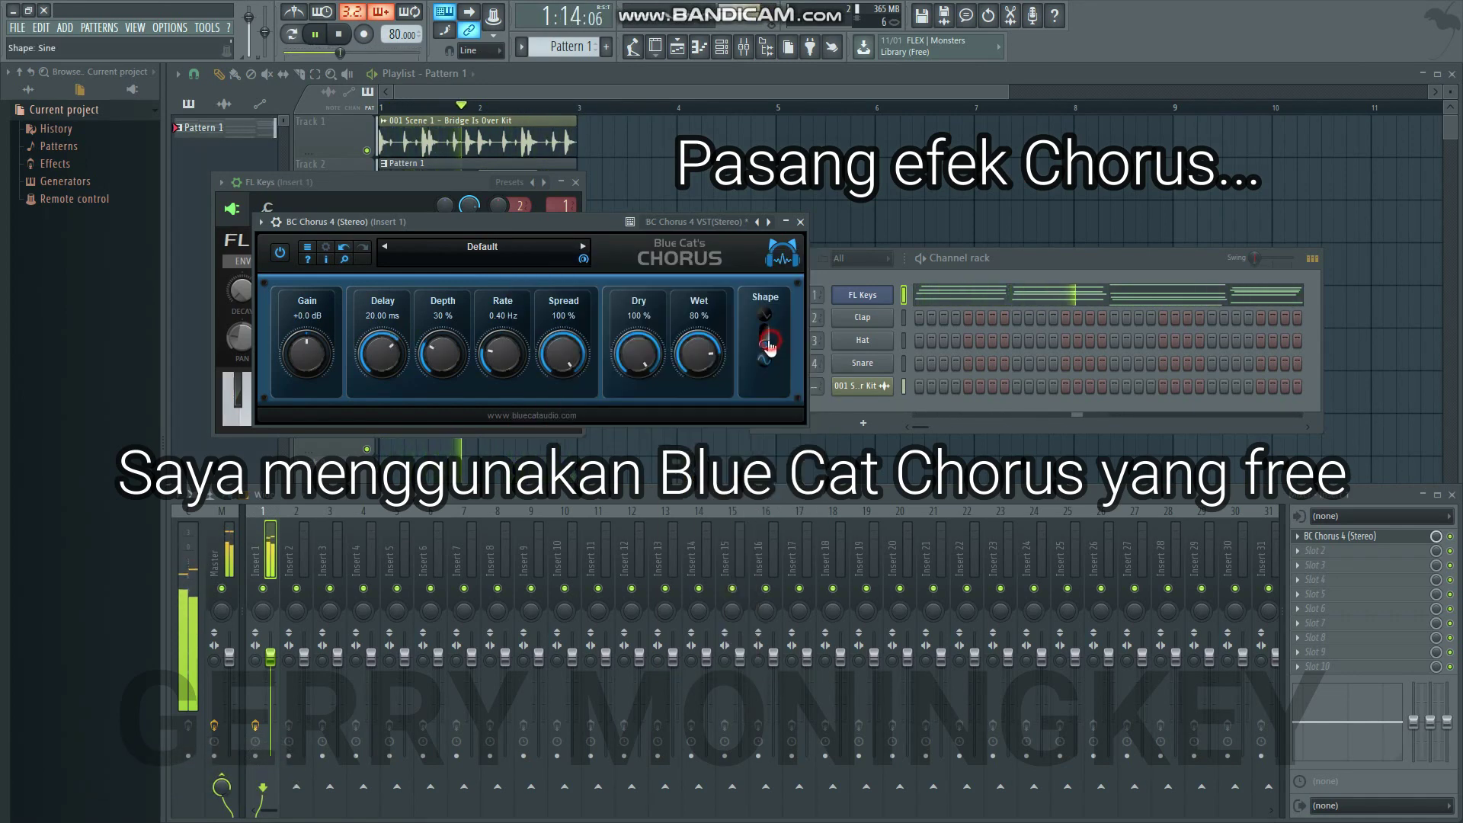
{"action": "left_click", "coordinate": [757, 222]}
{"action": "left_click", "coordinate": [800, 222]}
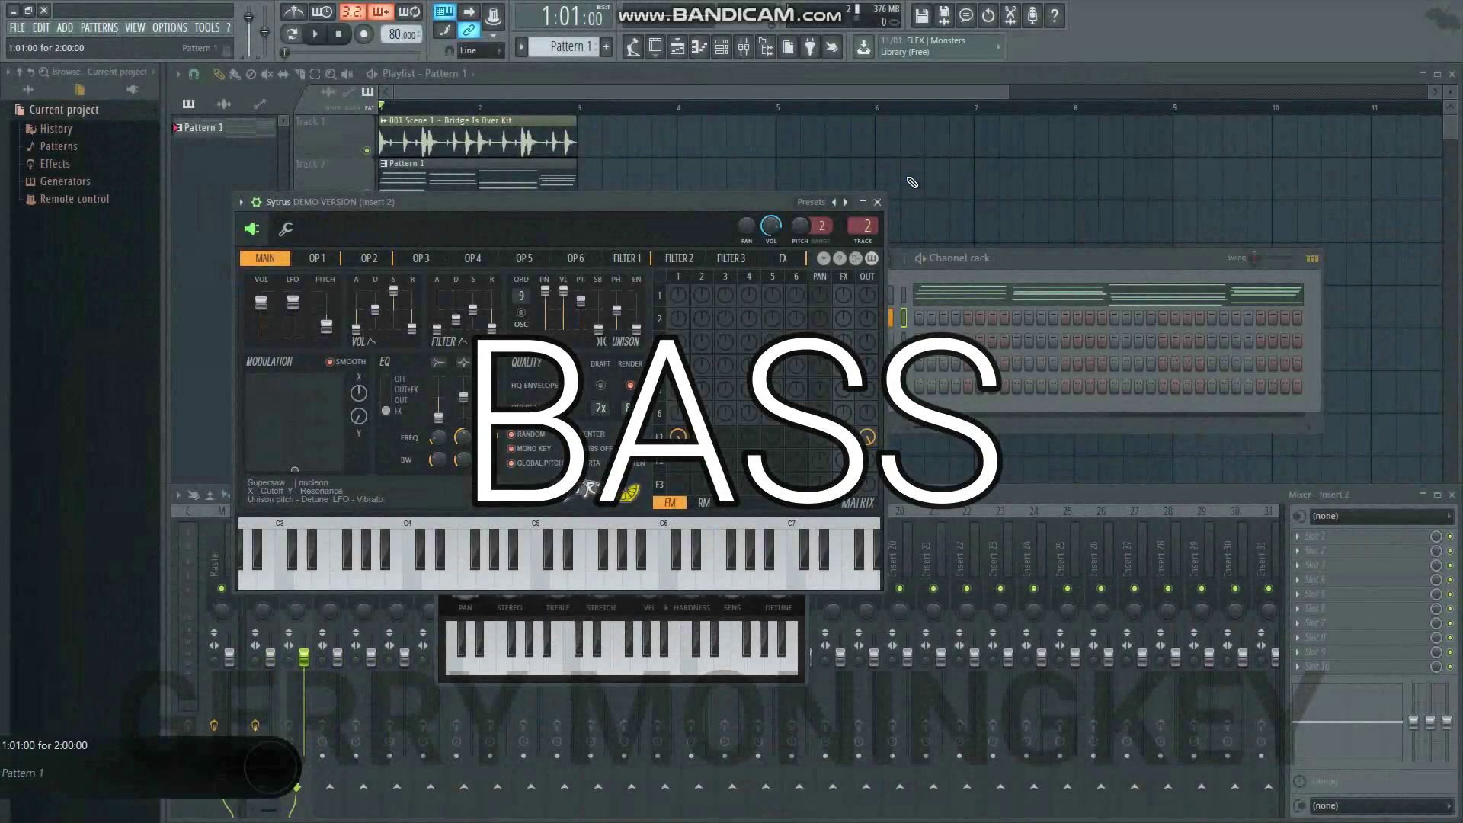
- Try the Cerbera saw and Deep bass presets in Sytrus and settle on the Click bass preset
{"action": "left_click", "coordinate": [813, 202]}
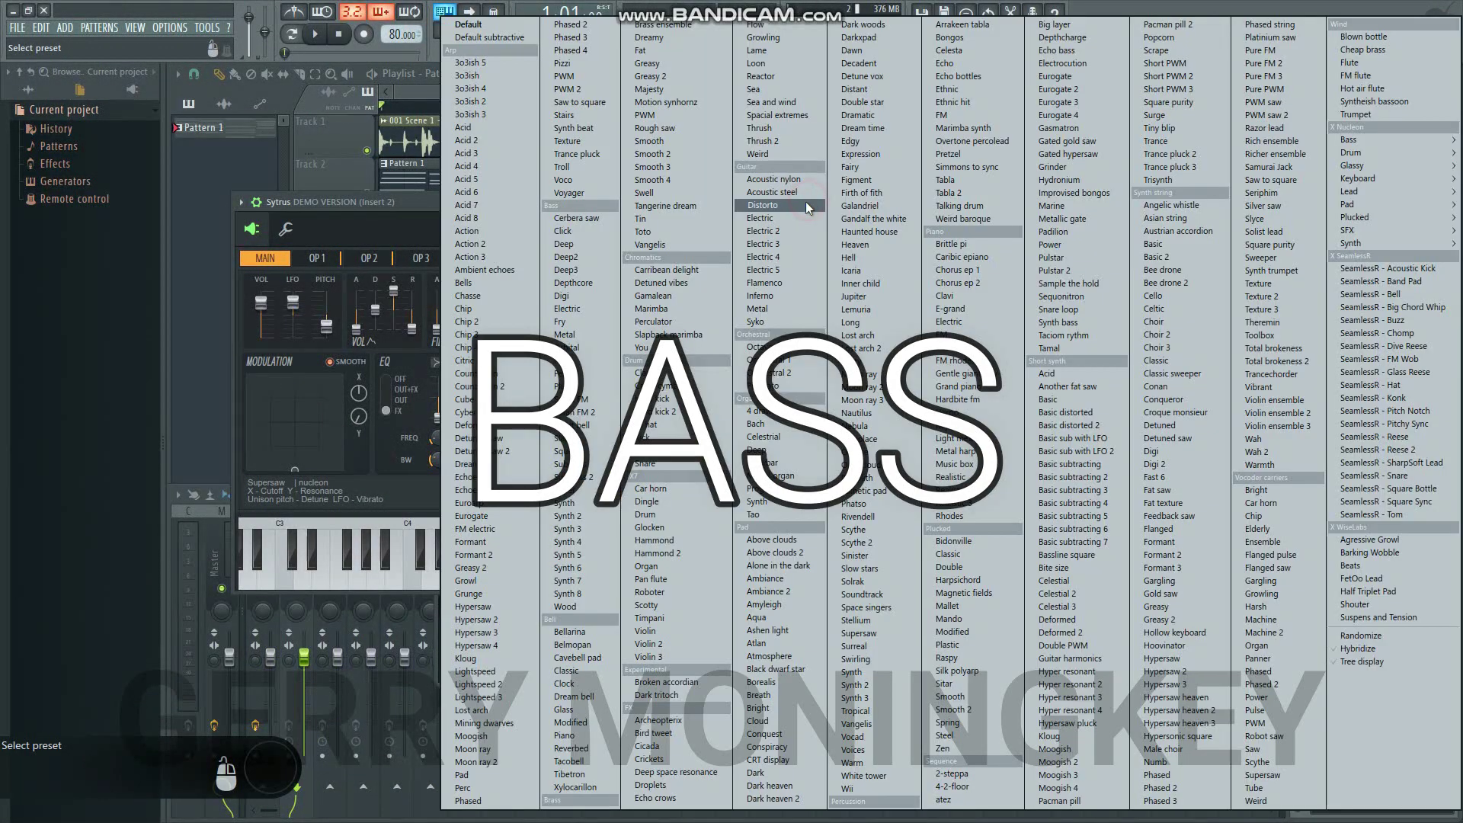
{"action": "left_click", "coordinate": [583, 218]}
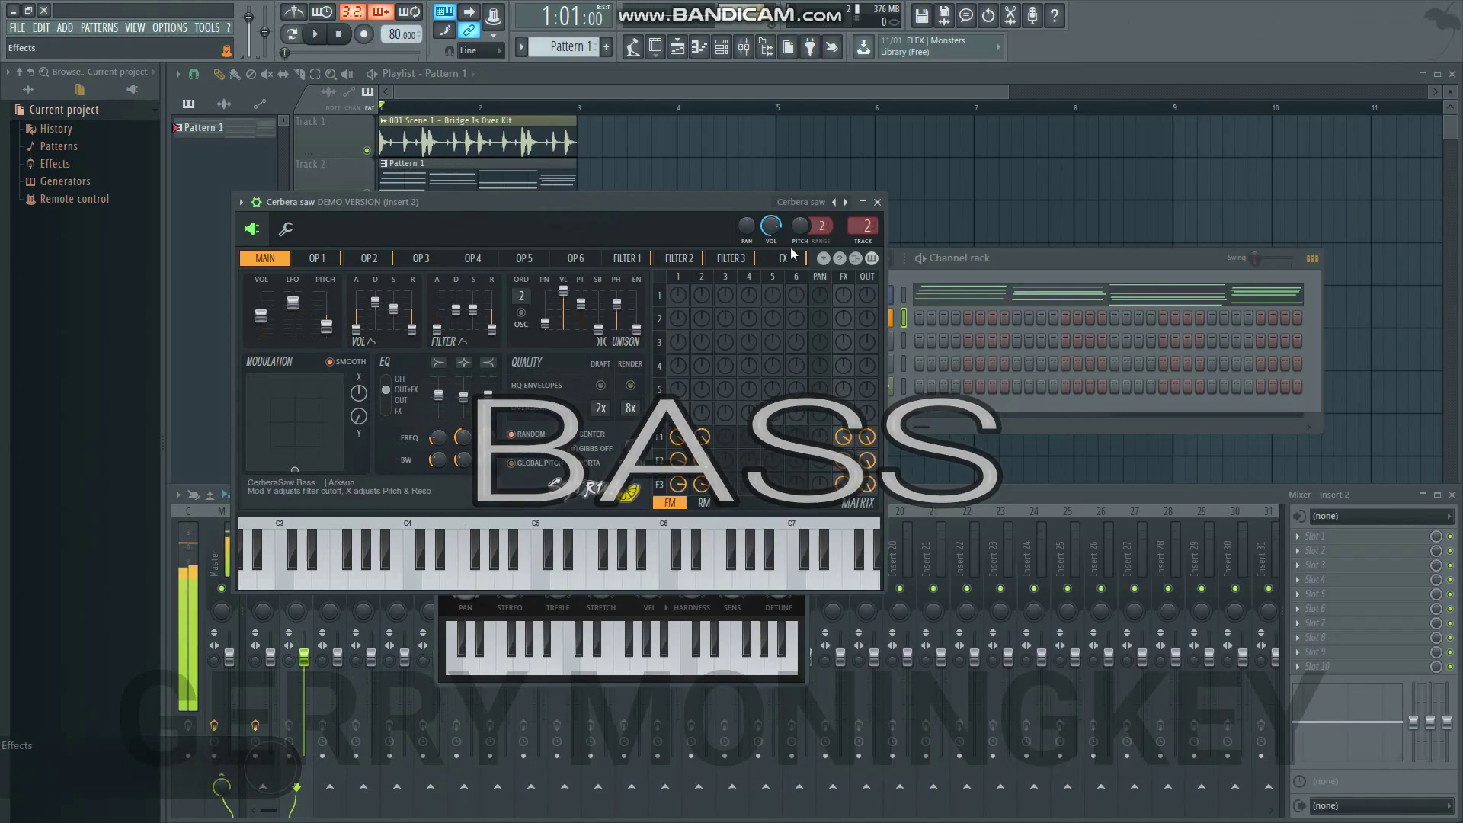
{"action": "left_click", "coordinate": [834, 202]}
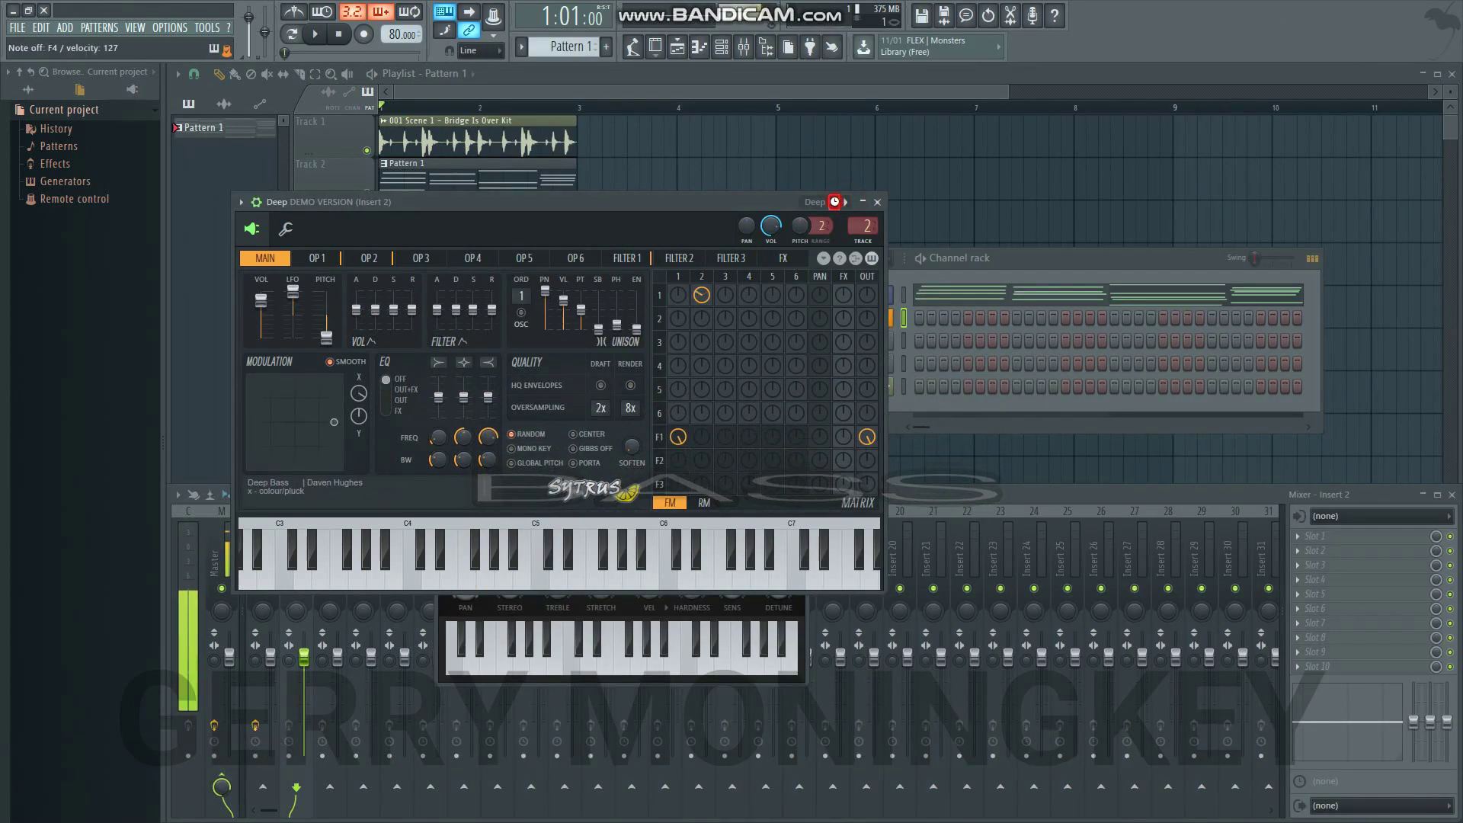
{"action": "left_click", "coordinate": [836, 202]}
- Record the bass line F4, E4, A3, C4 in the bass pattern, play it back and close the piano roll
{"action": "key", "text": "space"}
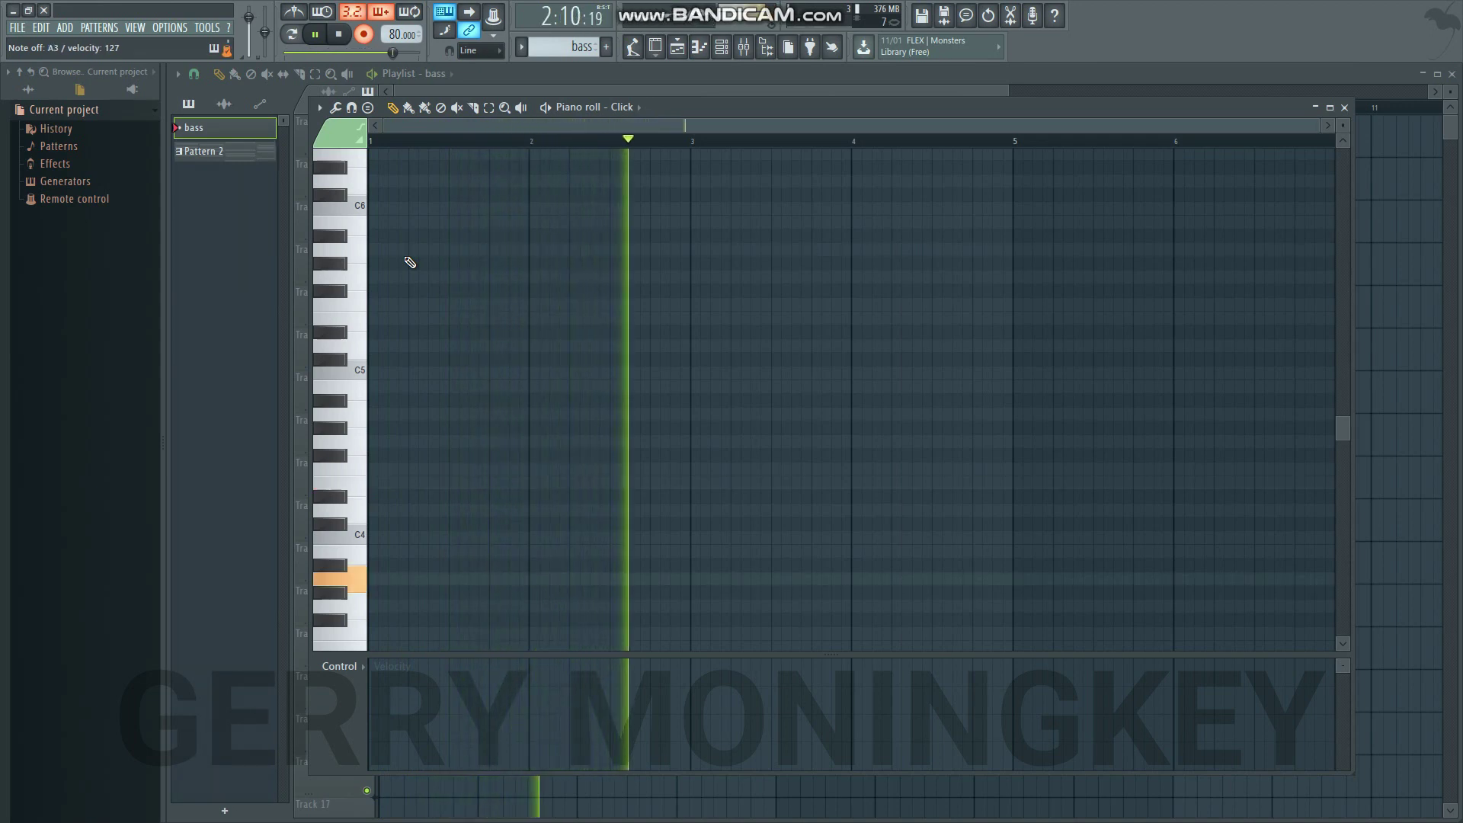
{"action": "key", "text": "space"}
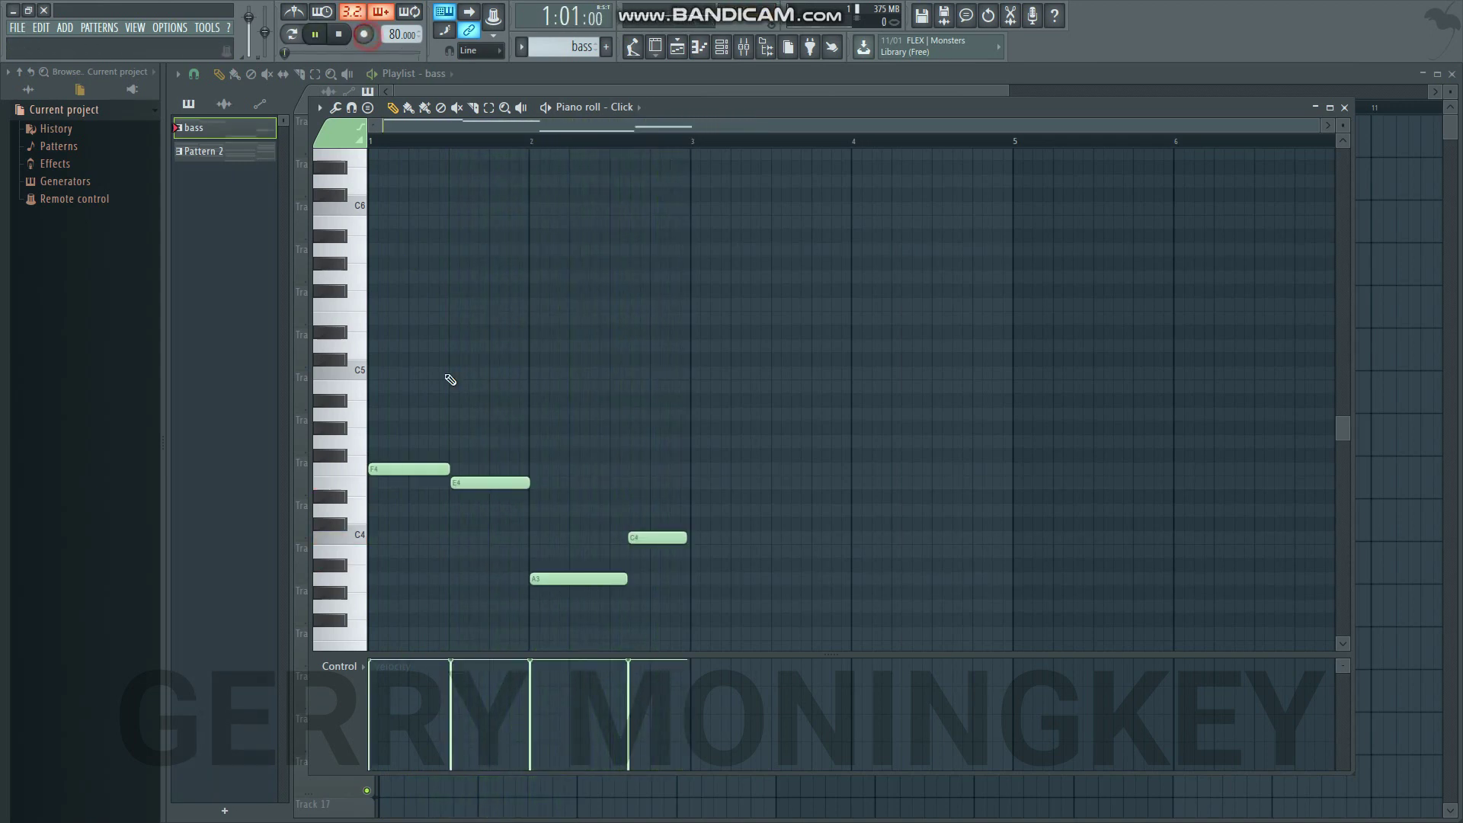
{"action": "key", "text": "space"}
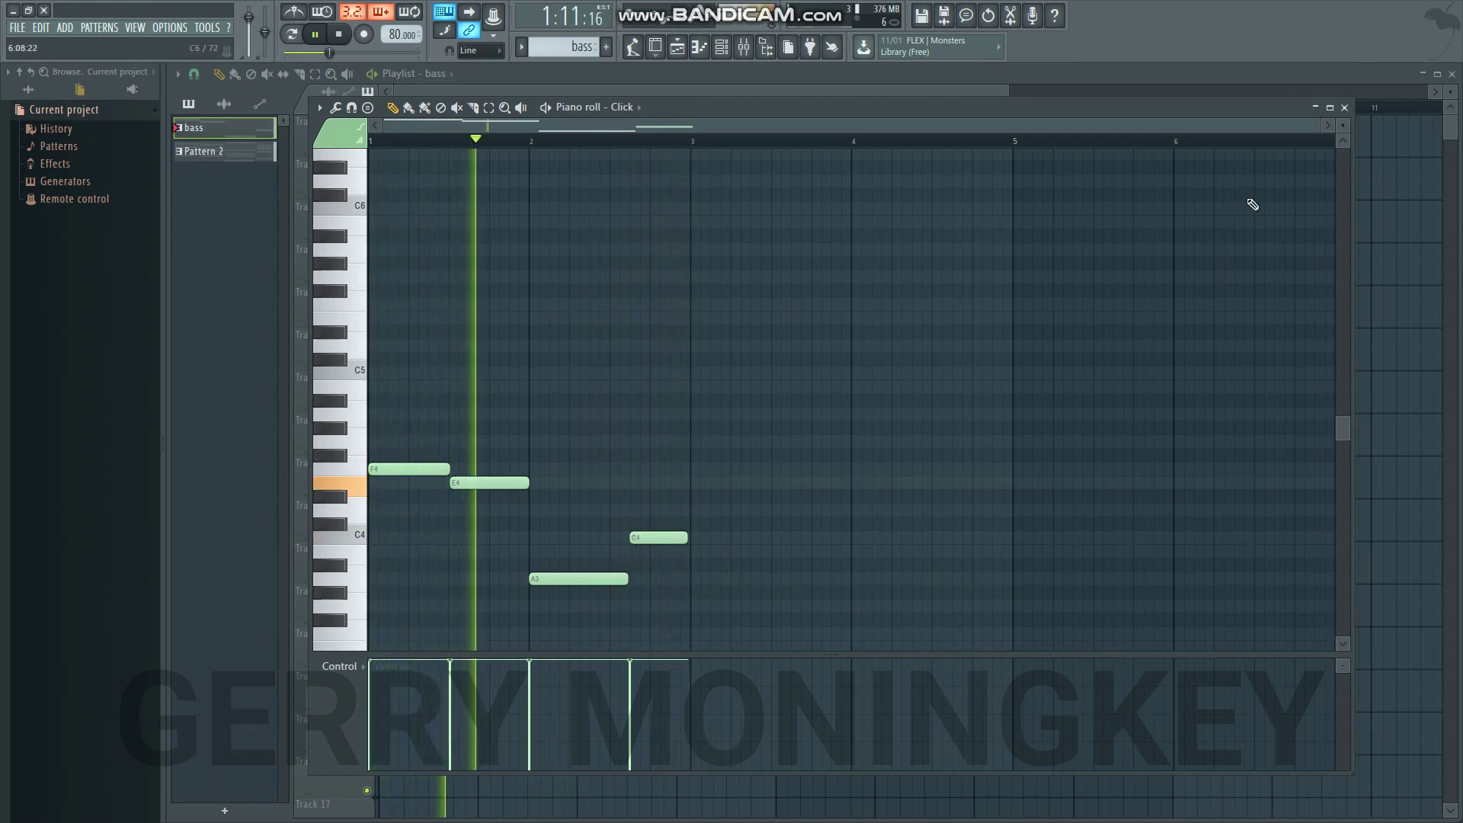
{"action": "left_click", "coordinate": [1344, 107]}
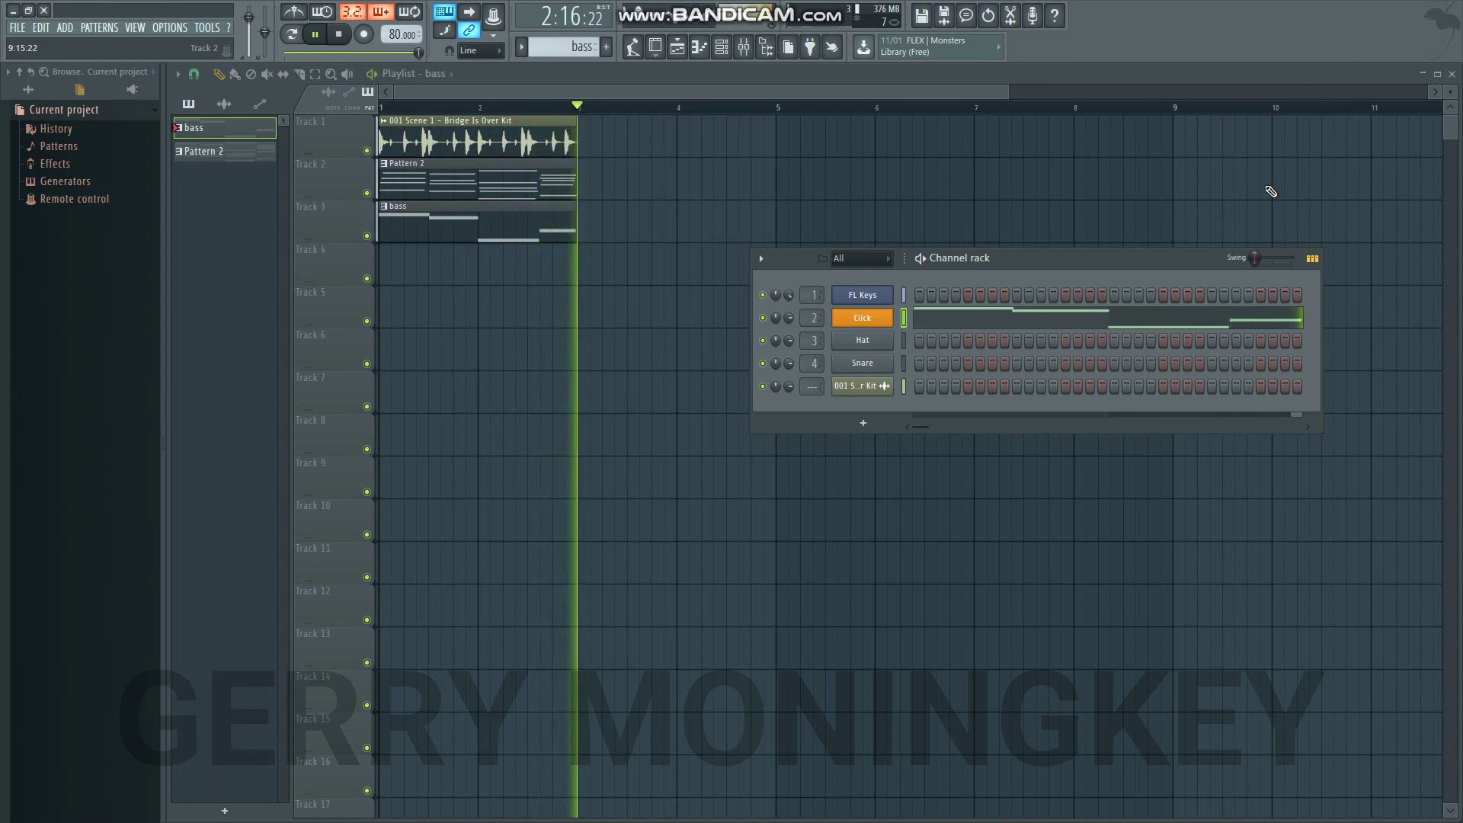
- Inspect the Click bass and FL Keys instrument windows during playback and close them
{"action": "left_click", "coordinate": [882, 320]}
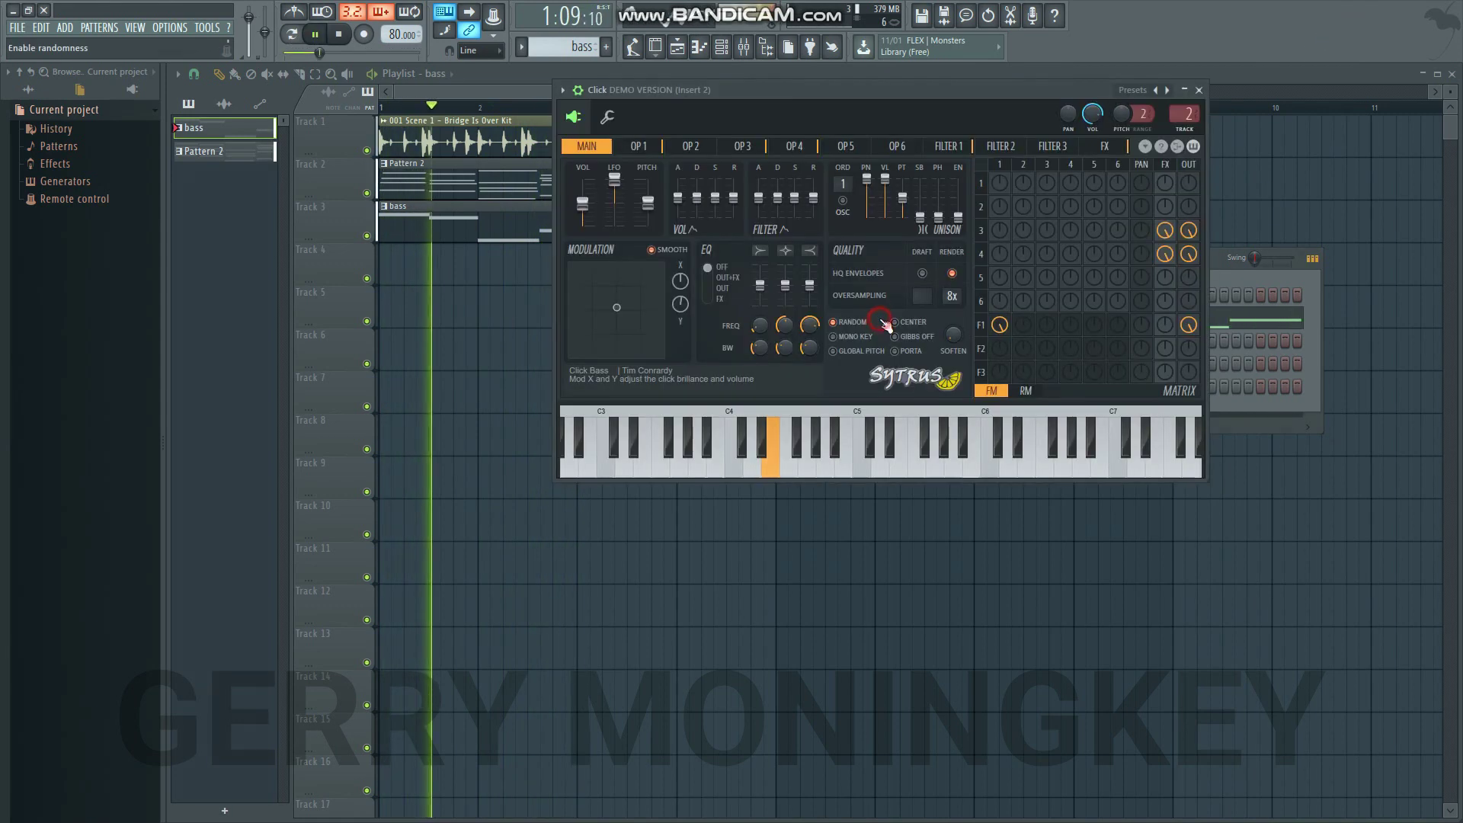
{"action": "left_click_drag", "start_coordinate": [798, 93], "coordinate": [784, 432]}
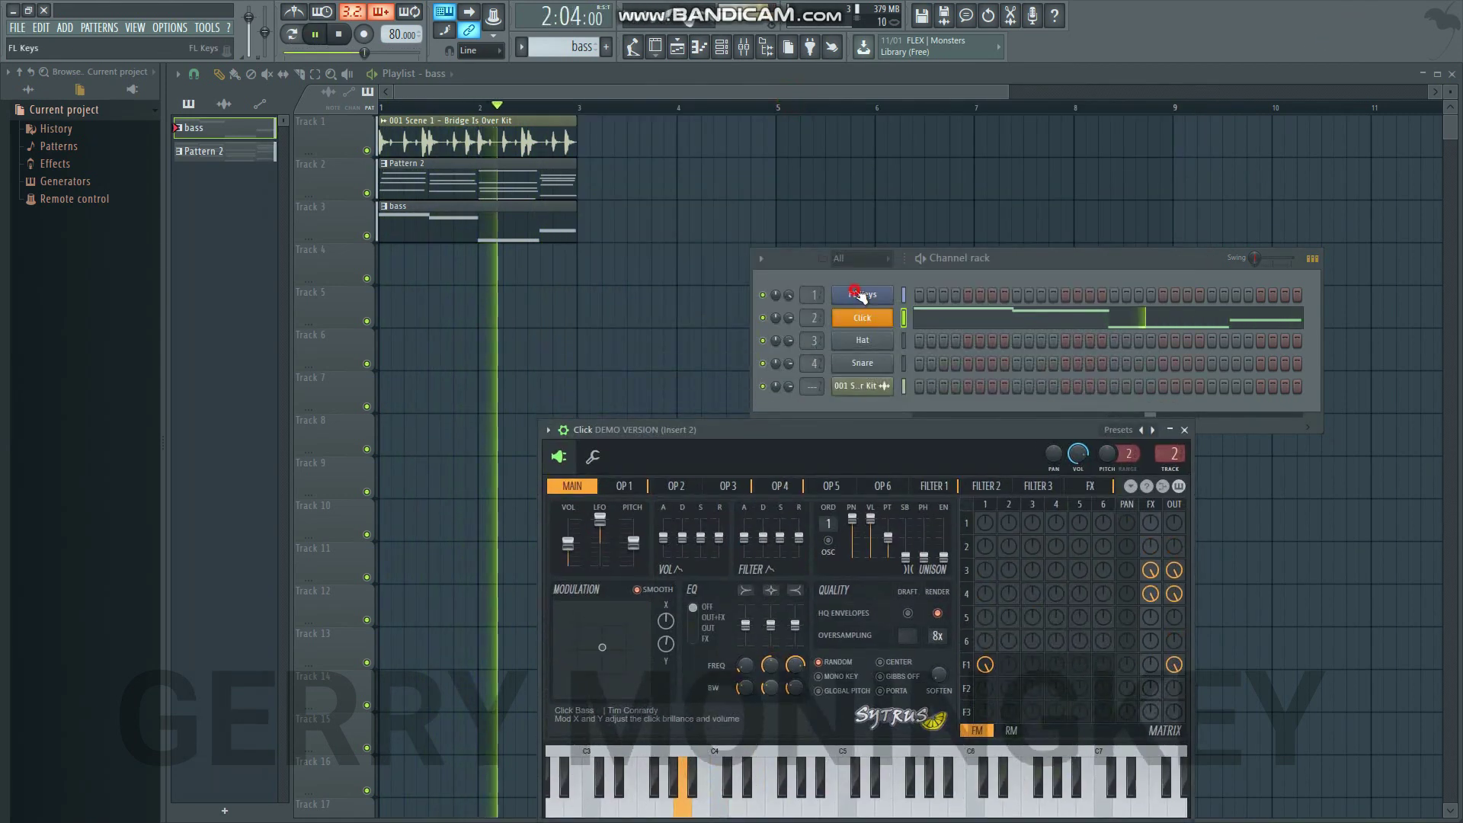
{"action": "left_click", "coordinate": [861, 296]}
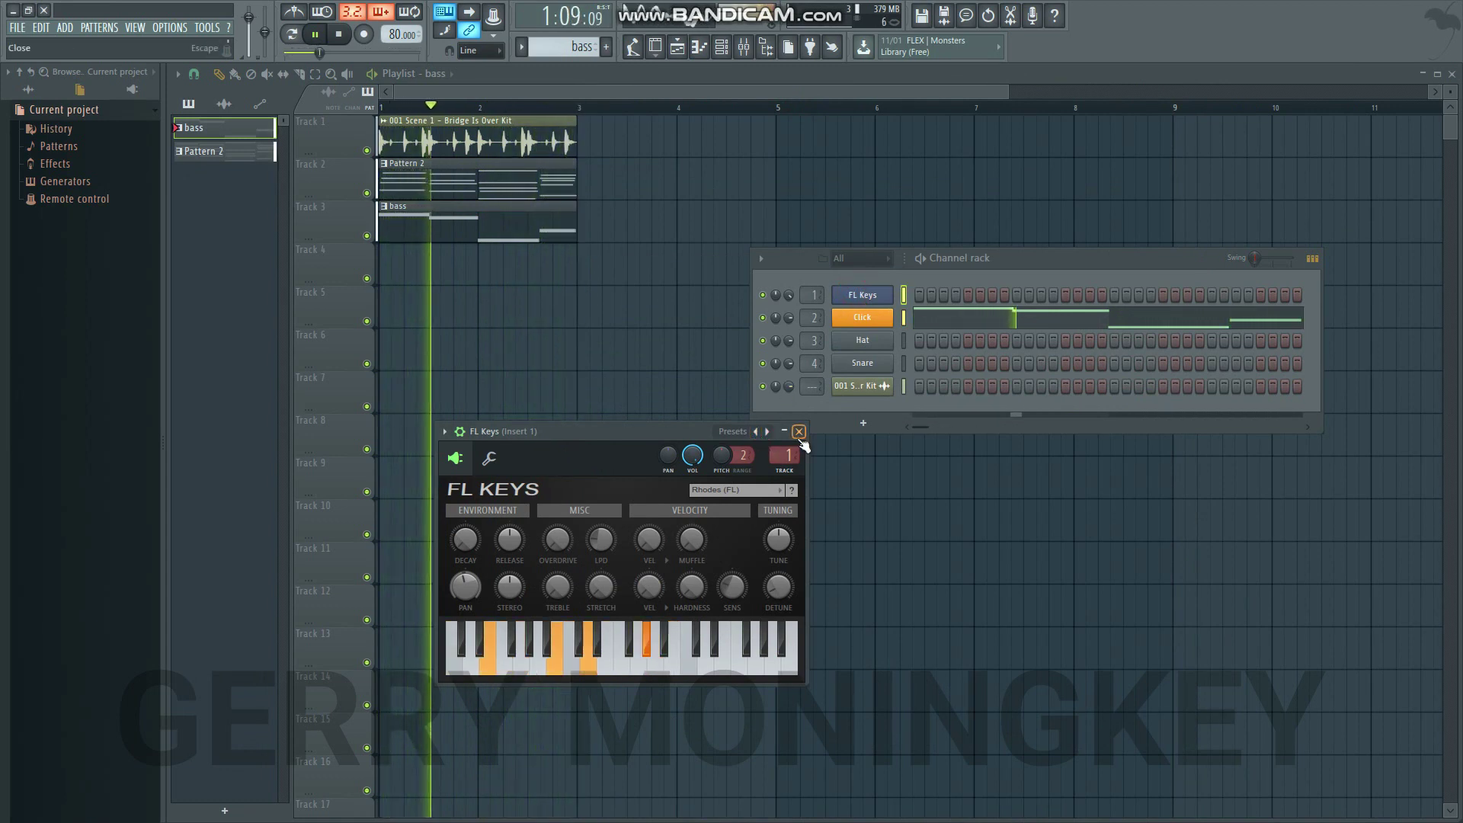
{"action": "left_click", "coordinate": [799, 431]}
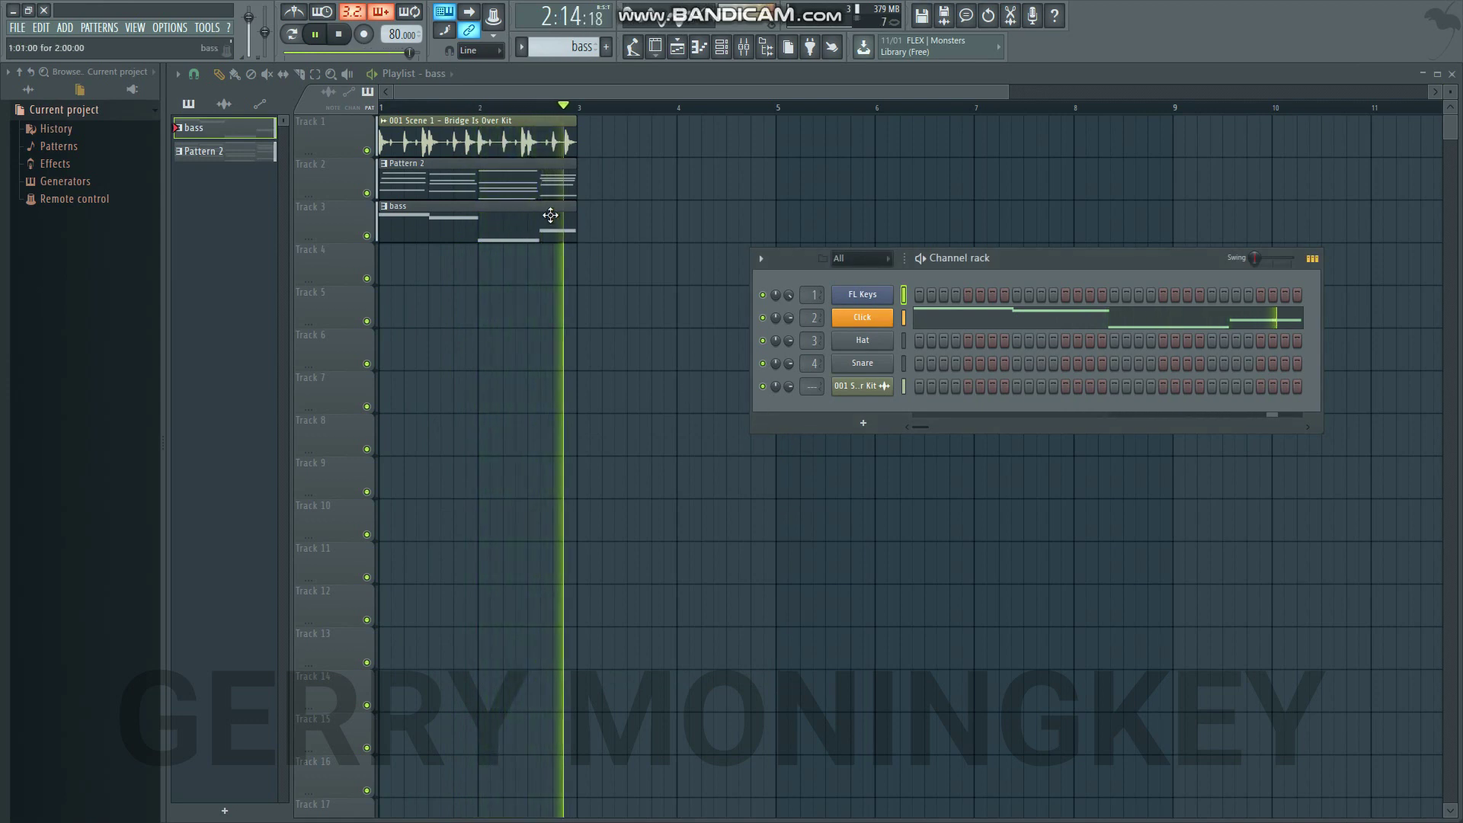
- Open Pattern 2's FL Keys chords in the piano roll, play them and bring up the channel rack
{"action": "double_click", "coordinate": [526, 189]}
{"action": "key", "text": "space"}
{"action": "key", "text": "space"}
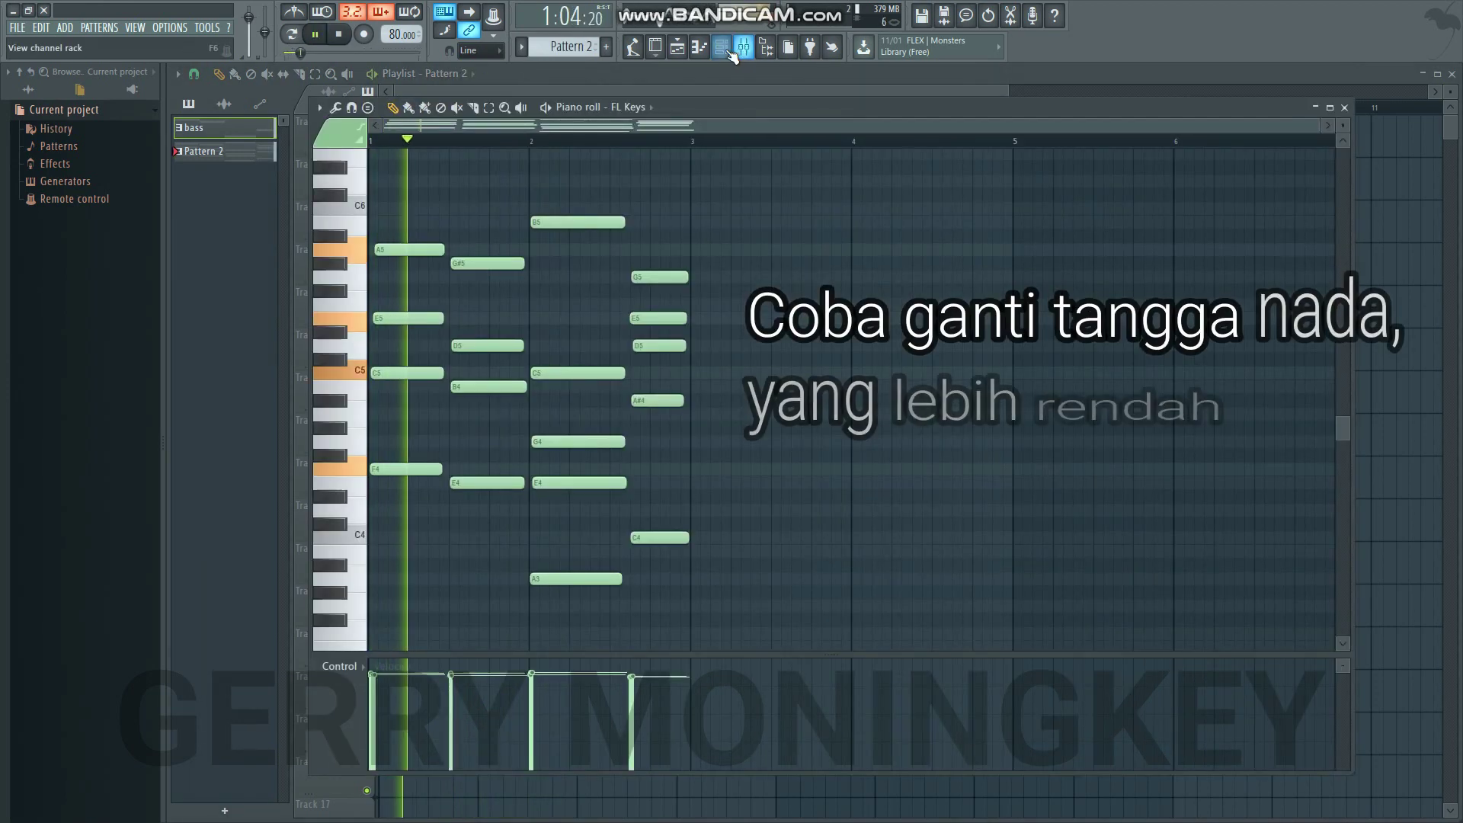
{"action": "key", "text": "F6"}
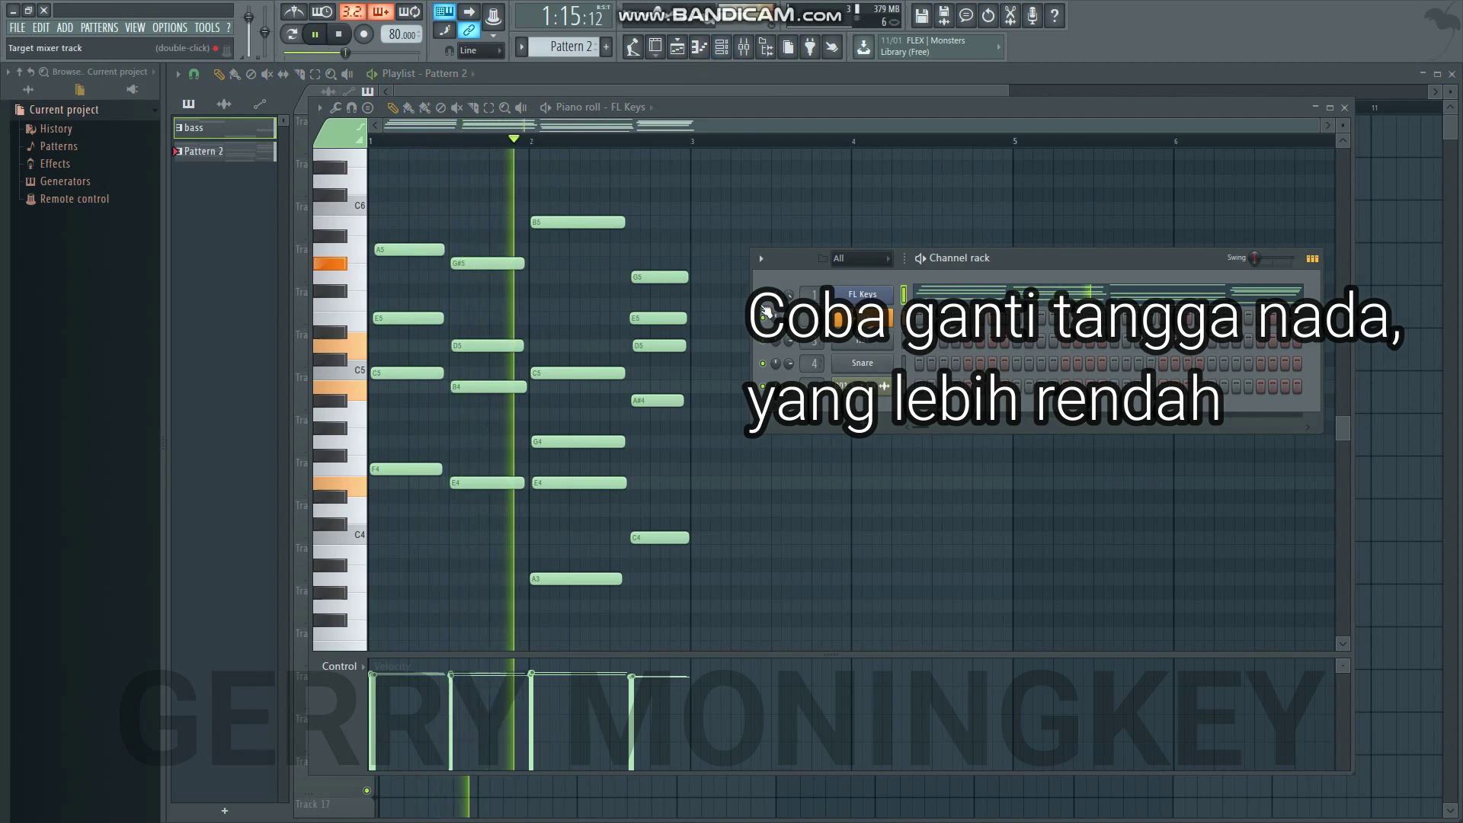
{"action": "right_click", "coordinate": [765, 293]}
{"action": "left_click", "coordinate": [768, 307]}
- Stop playback and transpose all of Pattern 2's chord notes down by two semitones
{"action": "key", "text": "space"}
{"action": "right_click", "coordinate": [575, 296]}
{"action": "key", "text": "ctrl+a"}
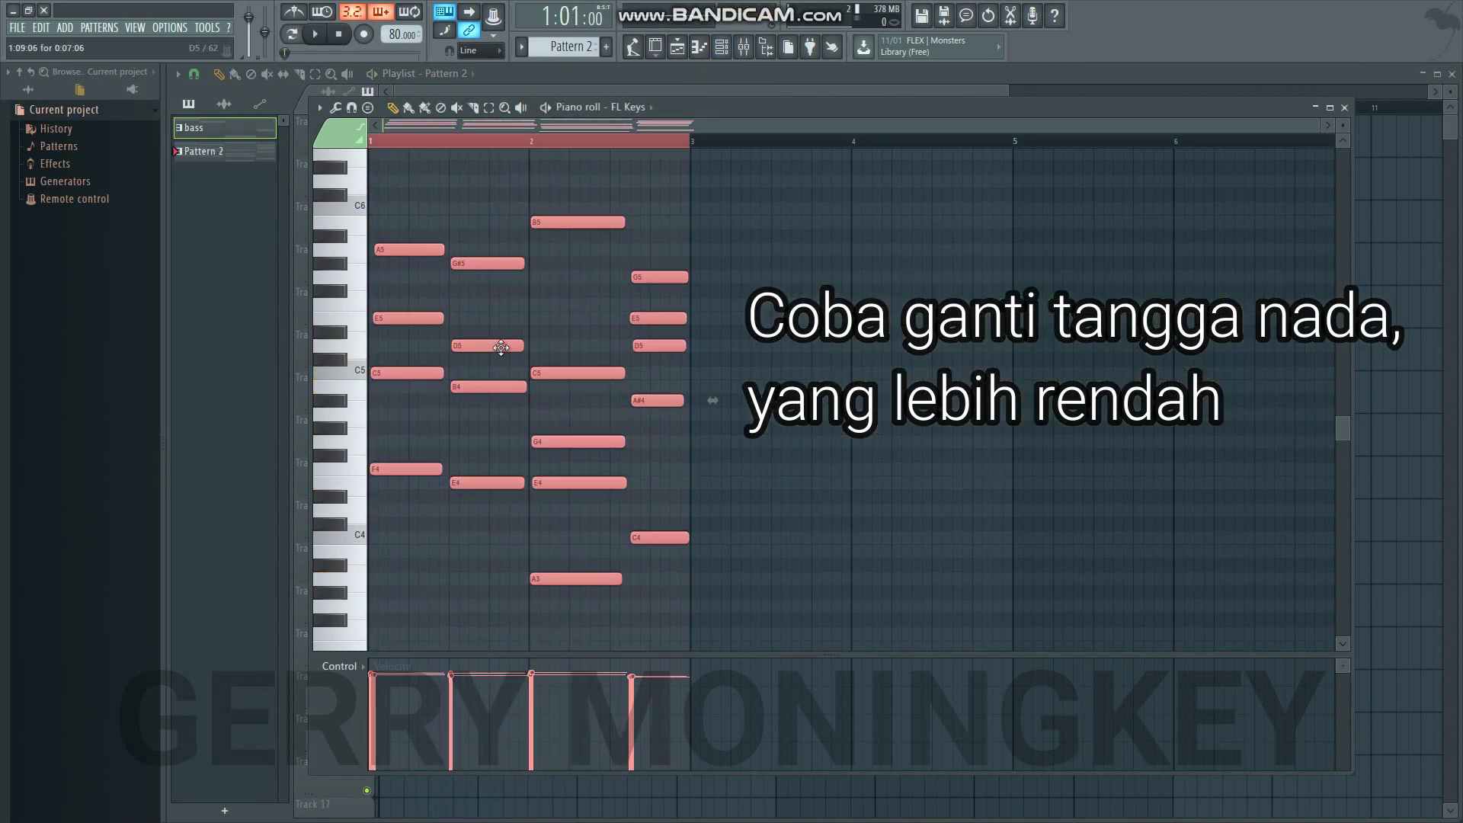
{"action": "left_click_drag", "start_coordinate": [501, 348], "coordinate": [501, 384]}
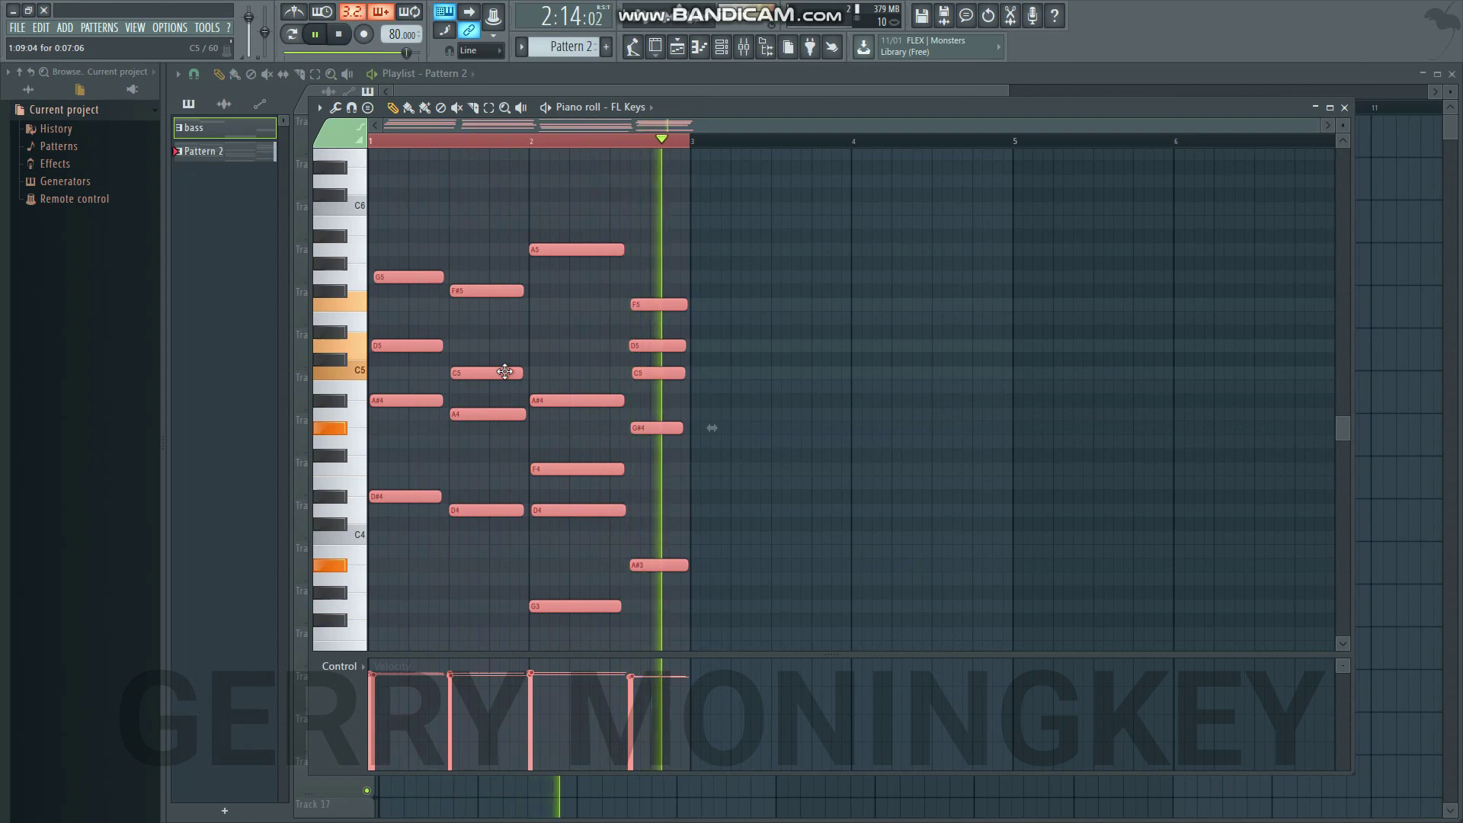
- Transpose all the selected chord notes down another three semitones so the first chord's root is C4, and close the piano roll
{"action": "key", "text": "space"}
{"action": "left_click_drag", "start_coordinate": [412, 280], "coordinate": [410, 315]}
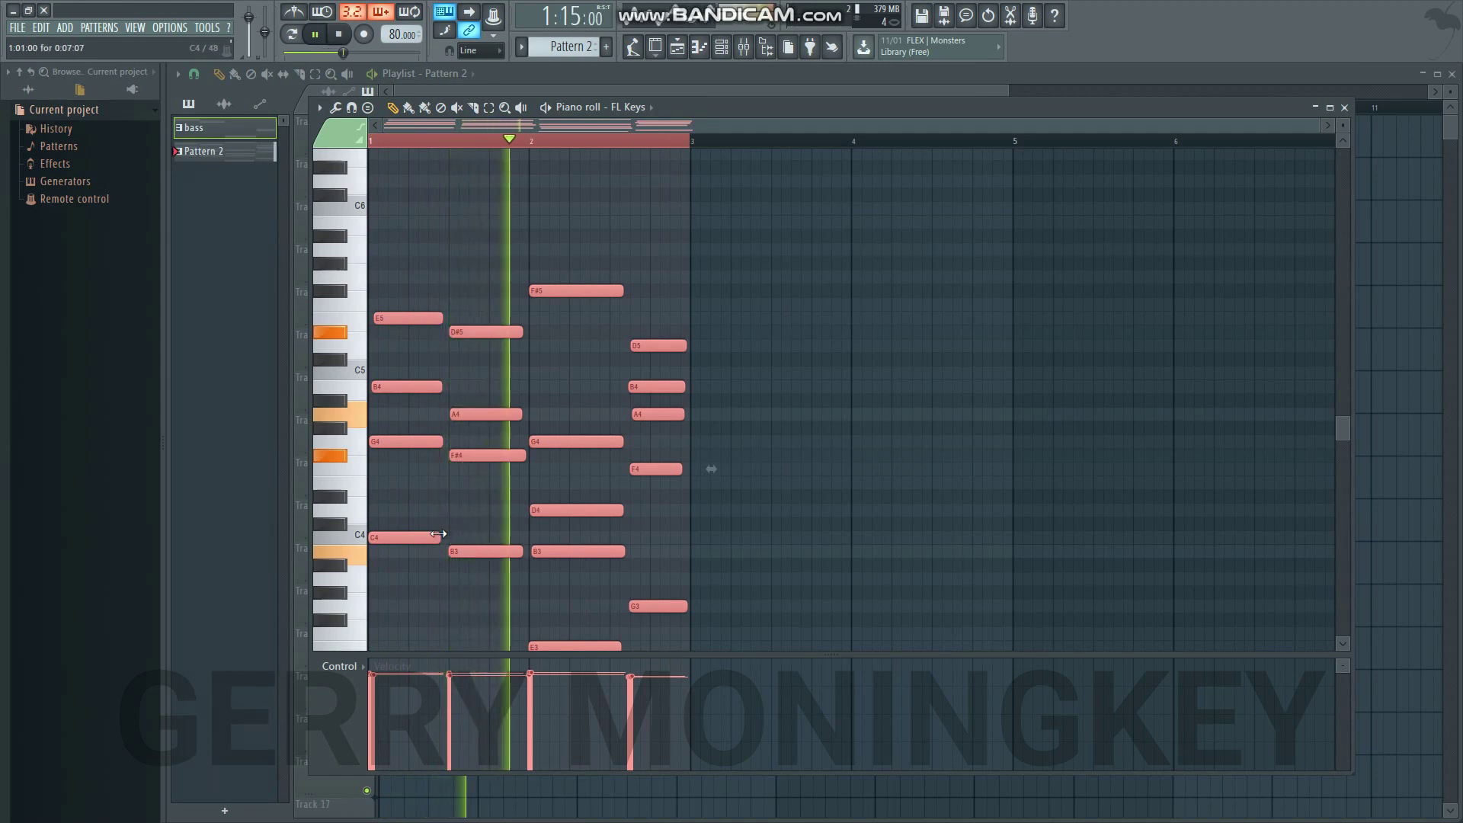
{"action": "scroll", "coordinate": [452, 525], "scroll_direction": "down", "scroll_amount": 1}
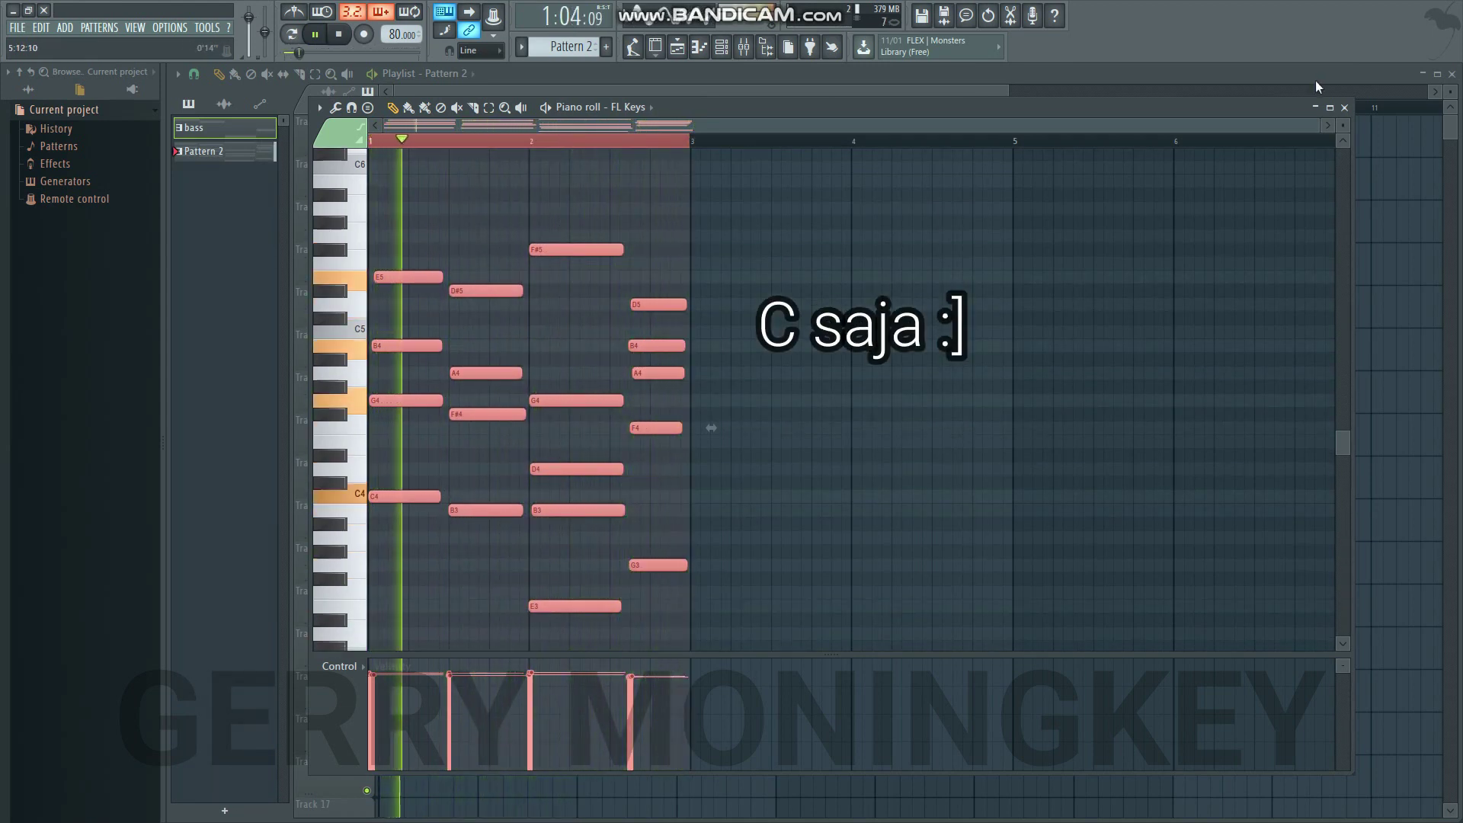
{"action": "left_click", "coordinate": [1346, 111]}
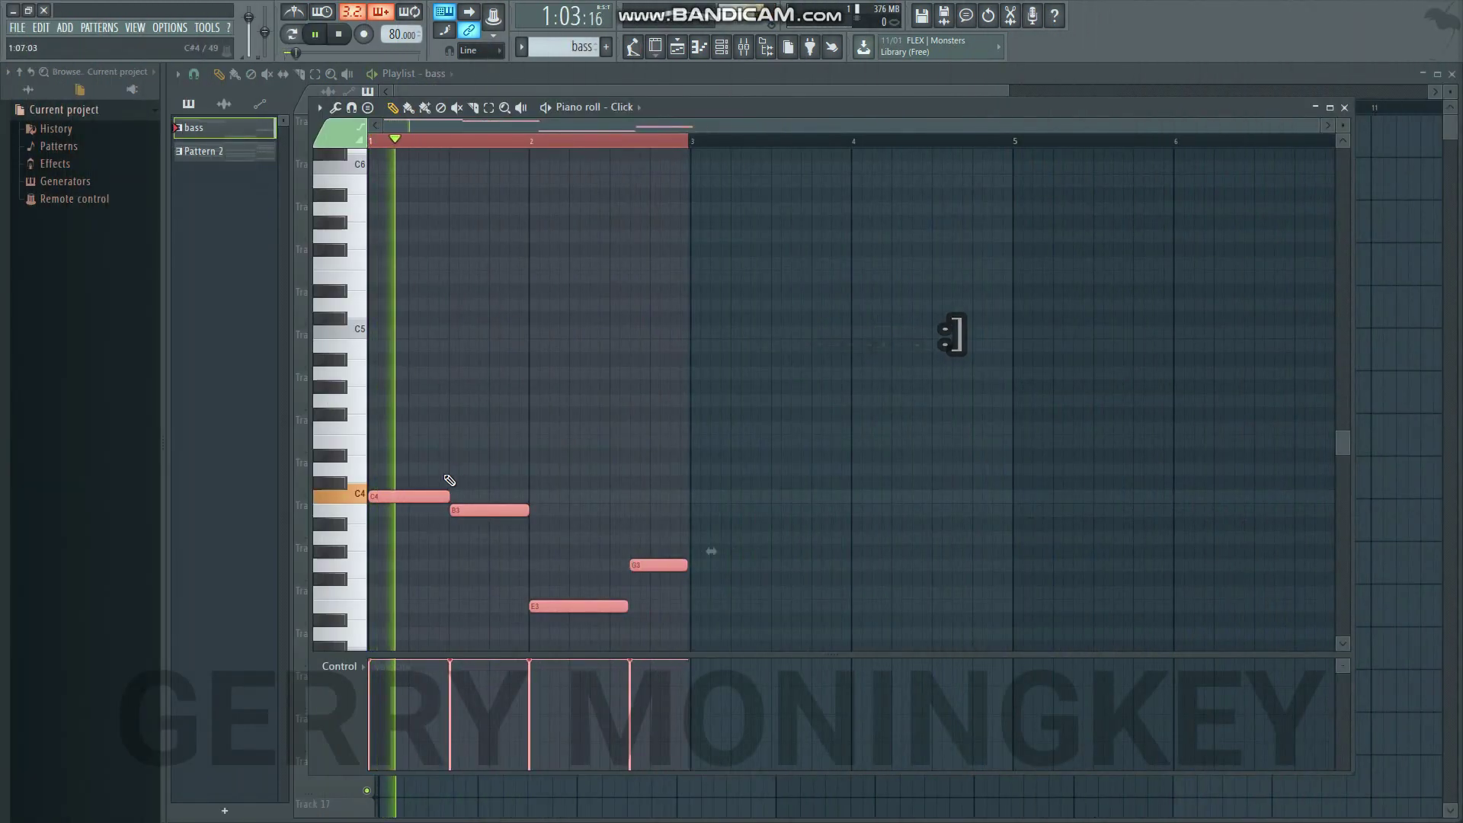
- Deselect the bass notes and raise the third bass note by one octave to E4
{"action": "left_click", "coordinate": [449, 479], "text": "ctrl"}
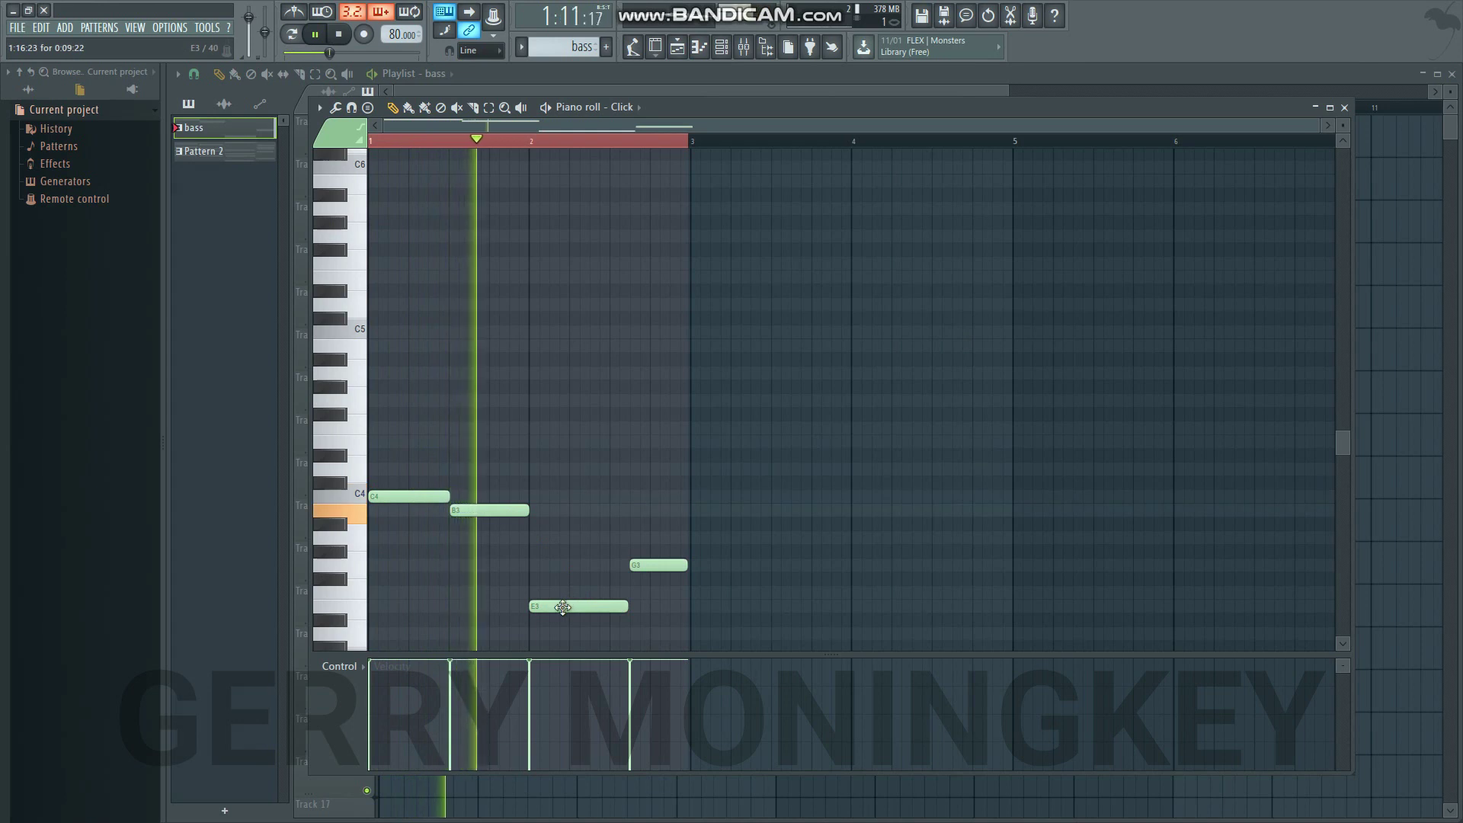
{"action": "scroll", "coordinate": [563, 608], "scroll_direction": "down", "scroll_amount": 1}
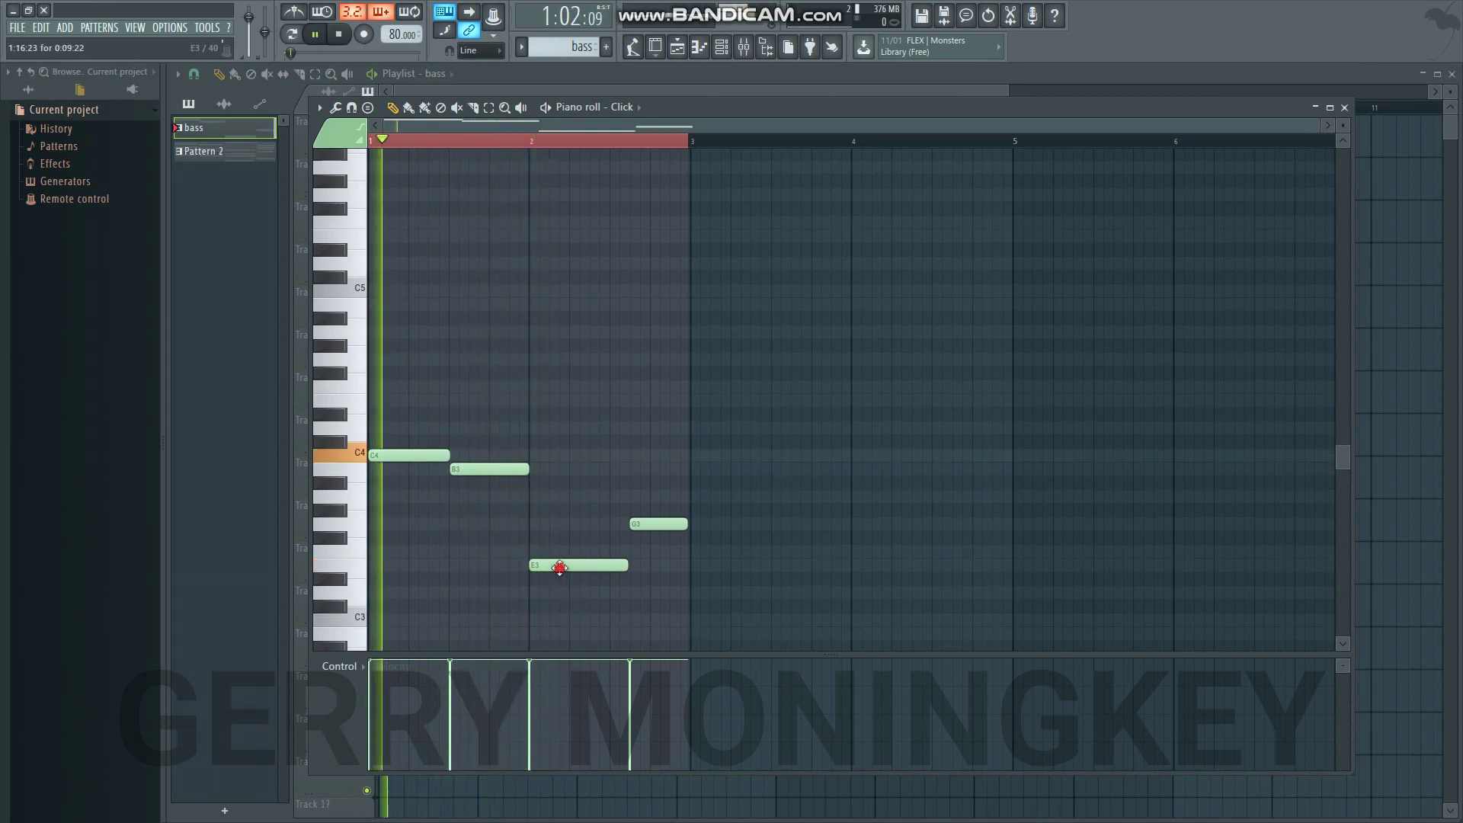
{"action": "left_click_drag", "start_coordinate": [560, 565], "coordinate": [560, 406]}
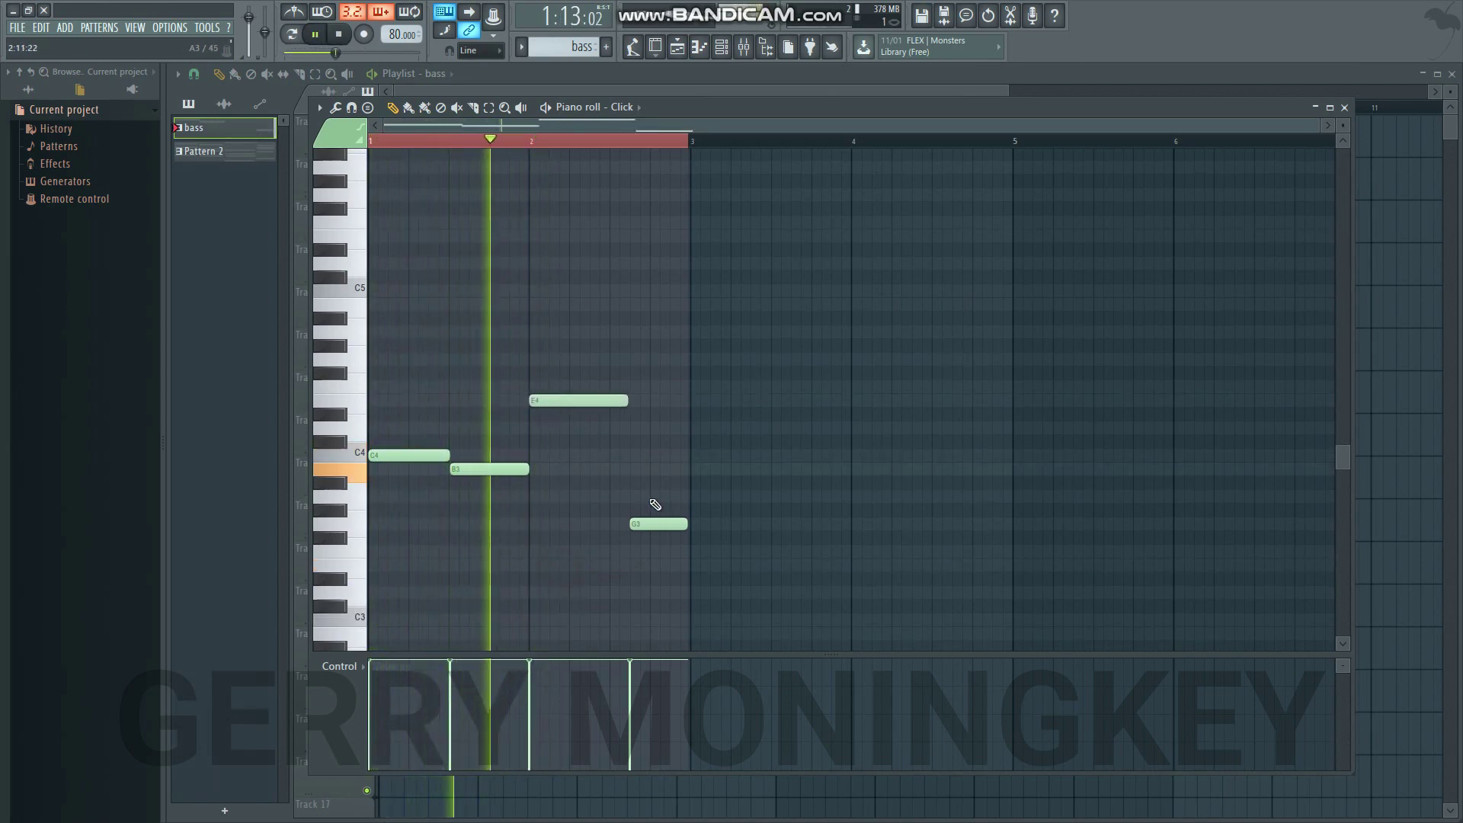
- Raise the fourth bass note by one octave to G4 and the second bass note by one octave to B4
{"action": "left_click_drag", "start_coordinate": [649, 523], "coordinate": [649, 359]}
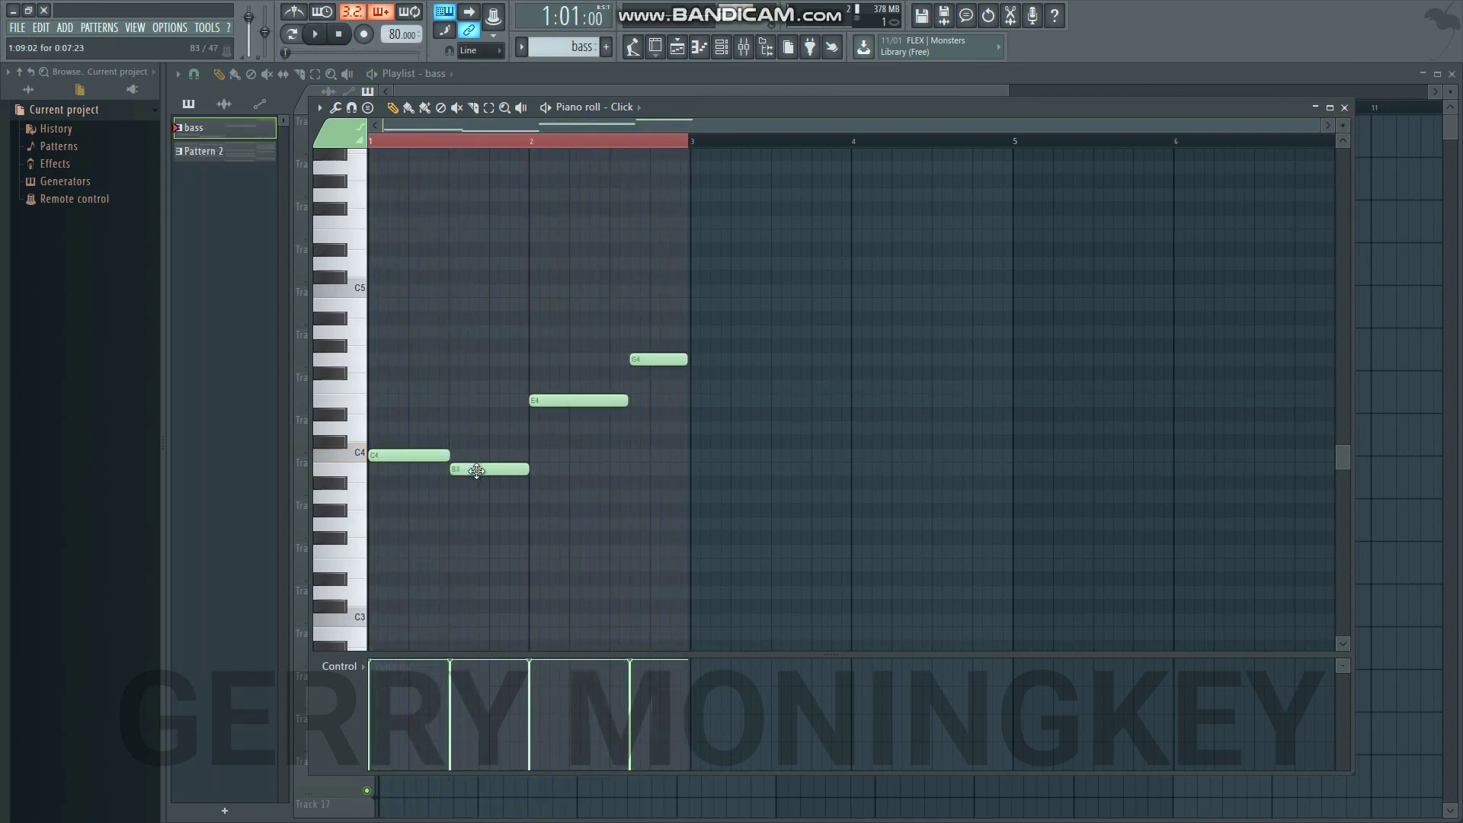
{"action": "left_click_drag", "start_coordinate": [482, 456], "coordinate": [489, 302]}
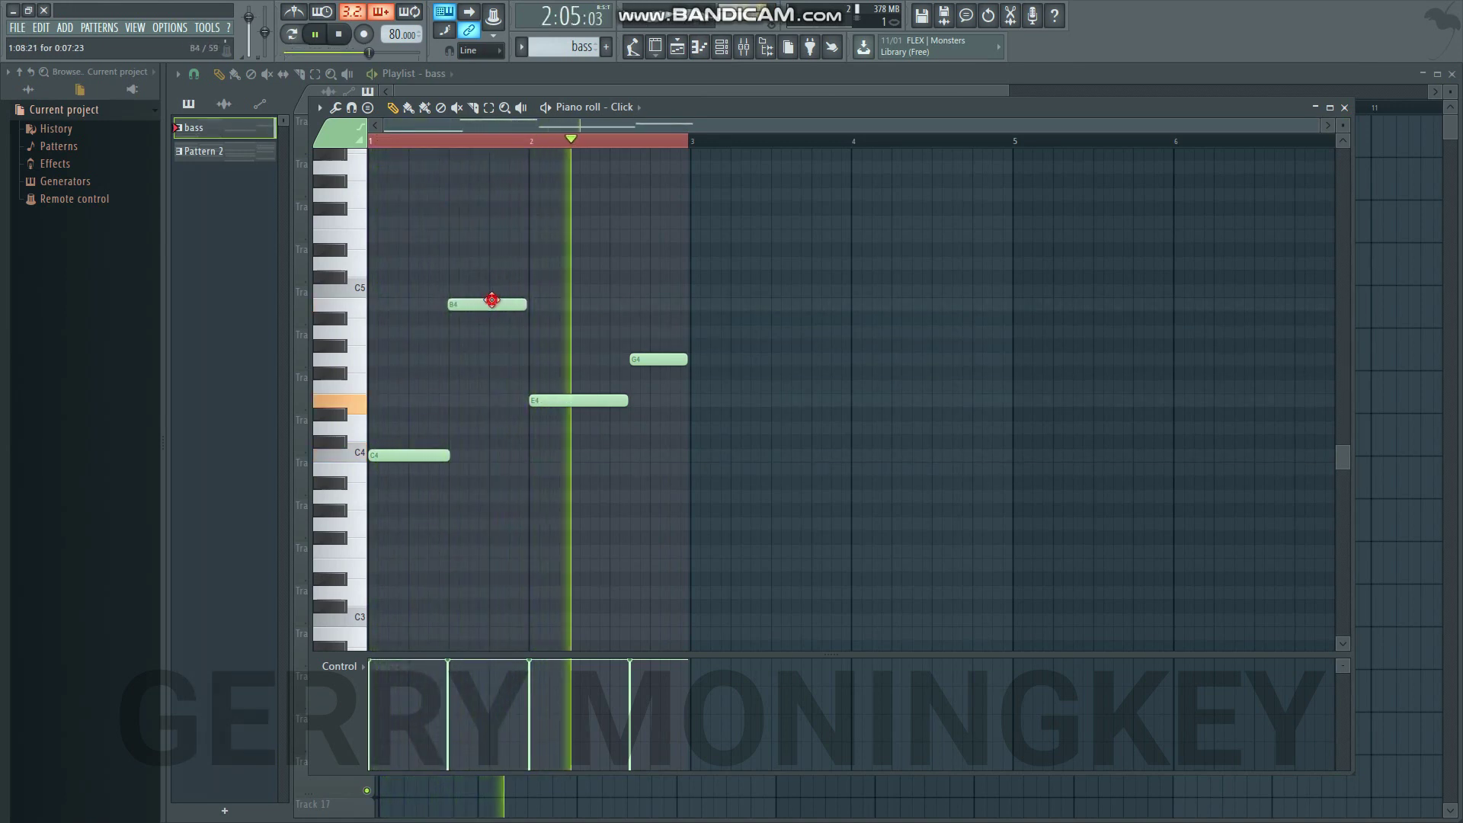
- Slightly lower the second bass note's velocity, play the bass line and close its piano roll
{"action": "left_click_drag", "start_coordinate": [451, 682], "coordinate": [453, 674]}
{"action": "key", "text": "space"}
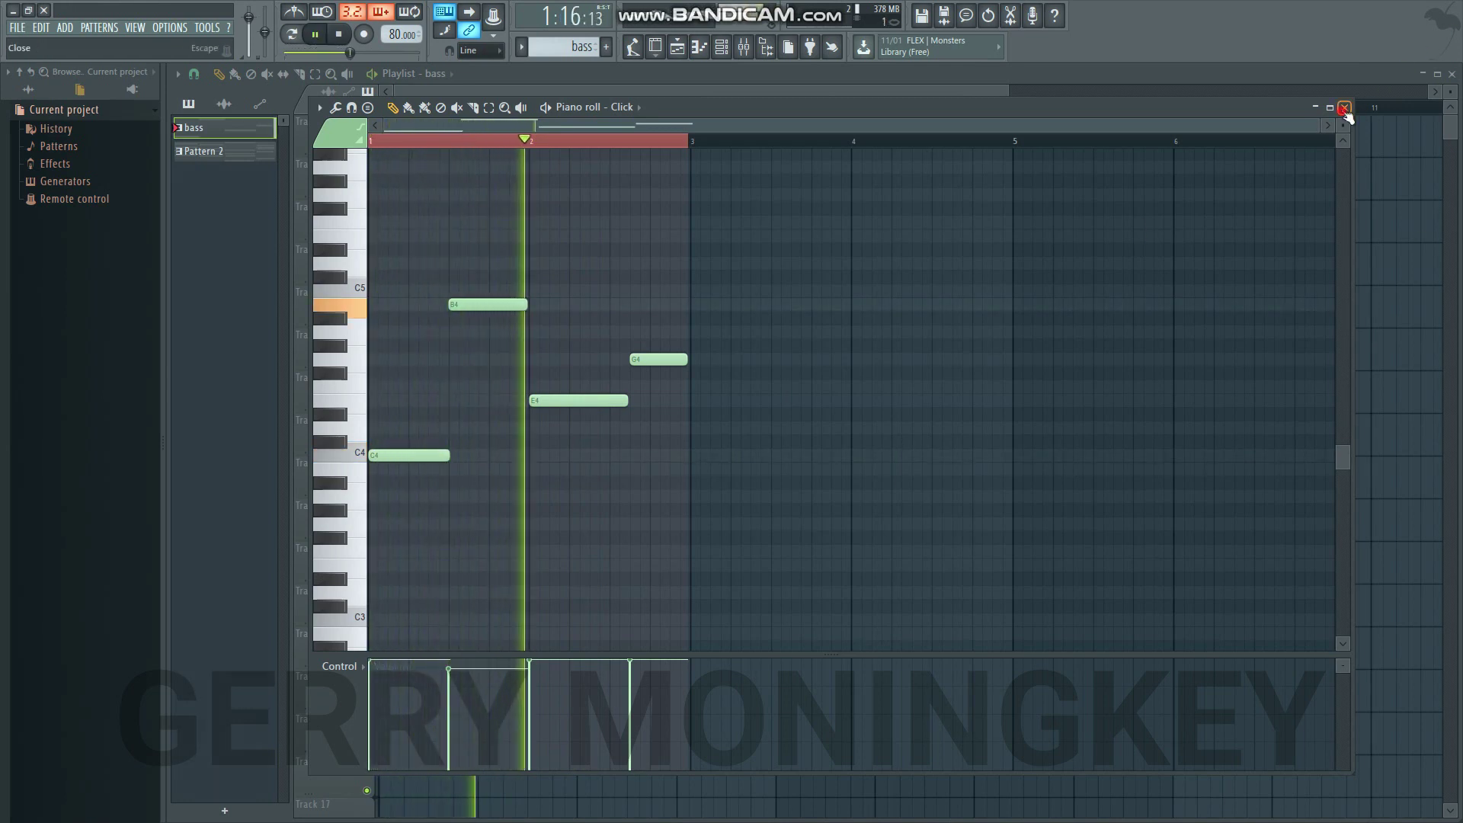
{"action": "left_click", "coordinate": [1345, 109]}
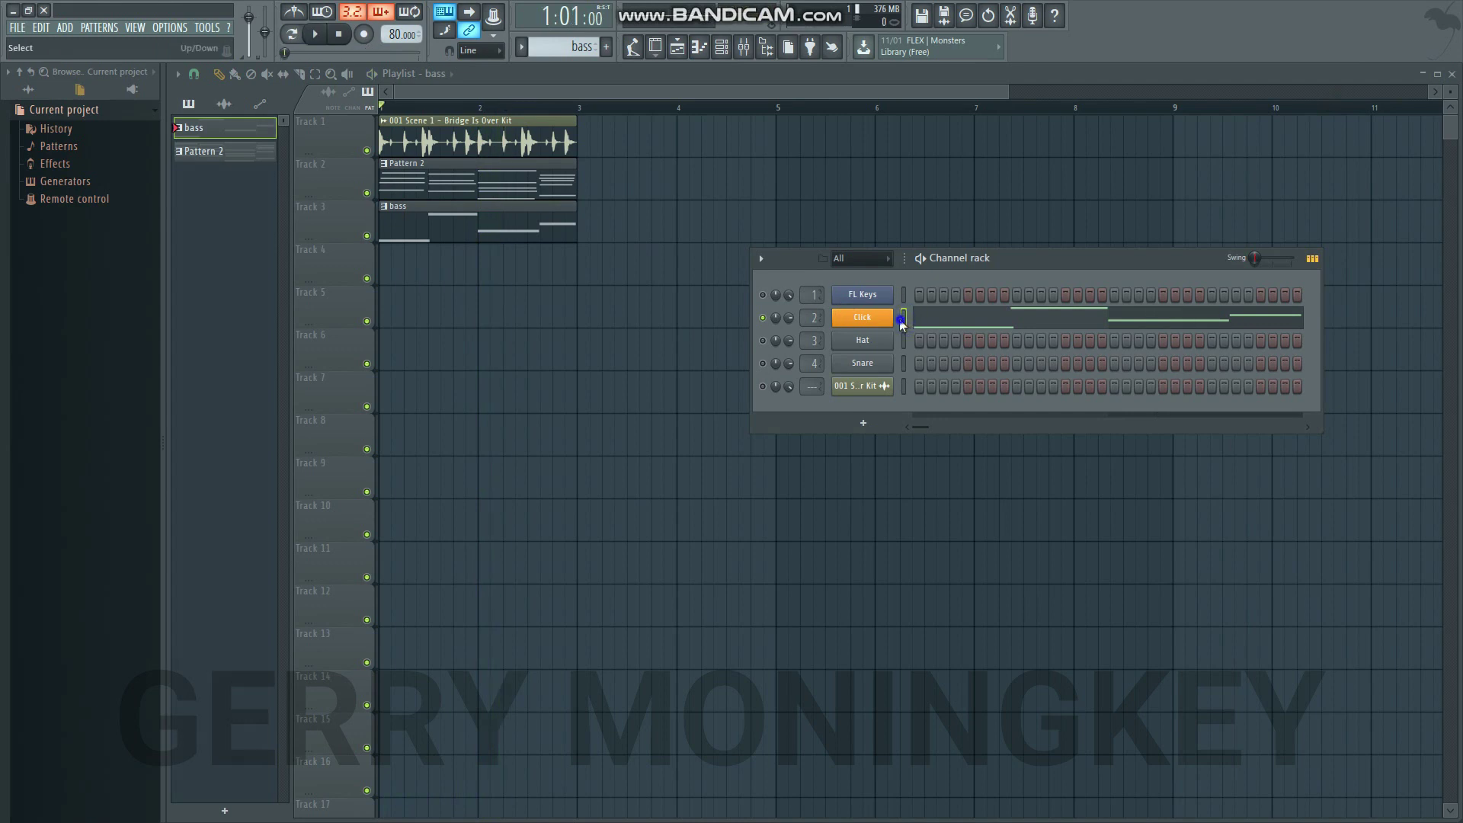
{"action": "right_click", "coordinate": [771, 324]}
{"action": "key", "text": "space"}
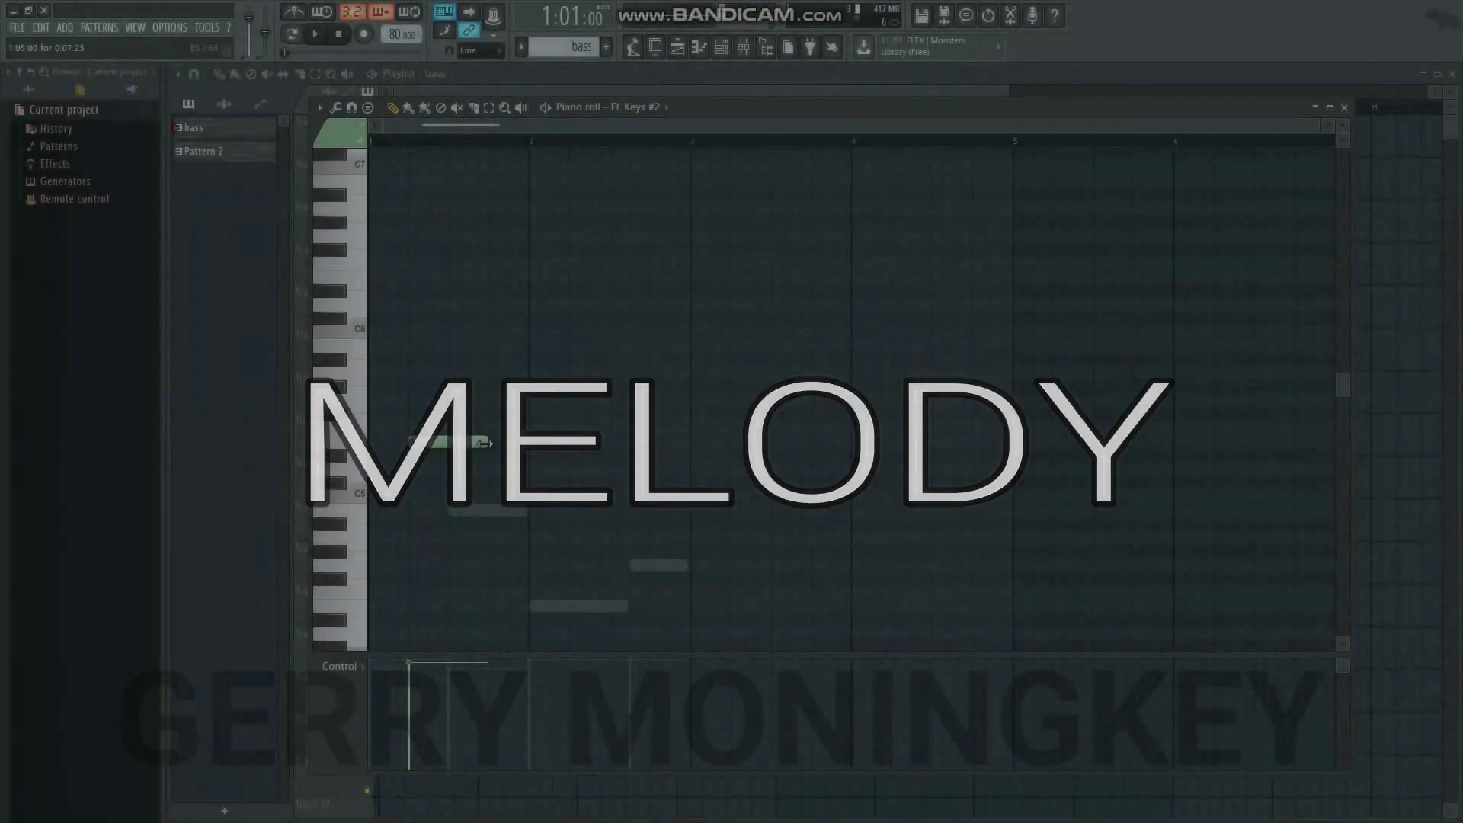
- In FL Keys #2's piano roll, enter short melody notes climbing from E5 to D6, ending on a longer B5 into bar 2
{"action": "left_click_drag", "start_coordinate": [484, 443], "coordinate": [424, 439]}
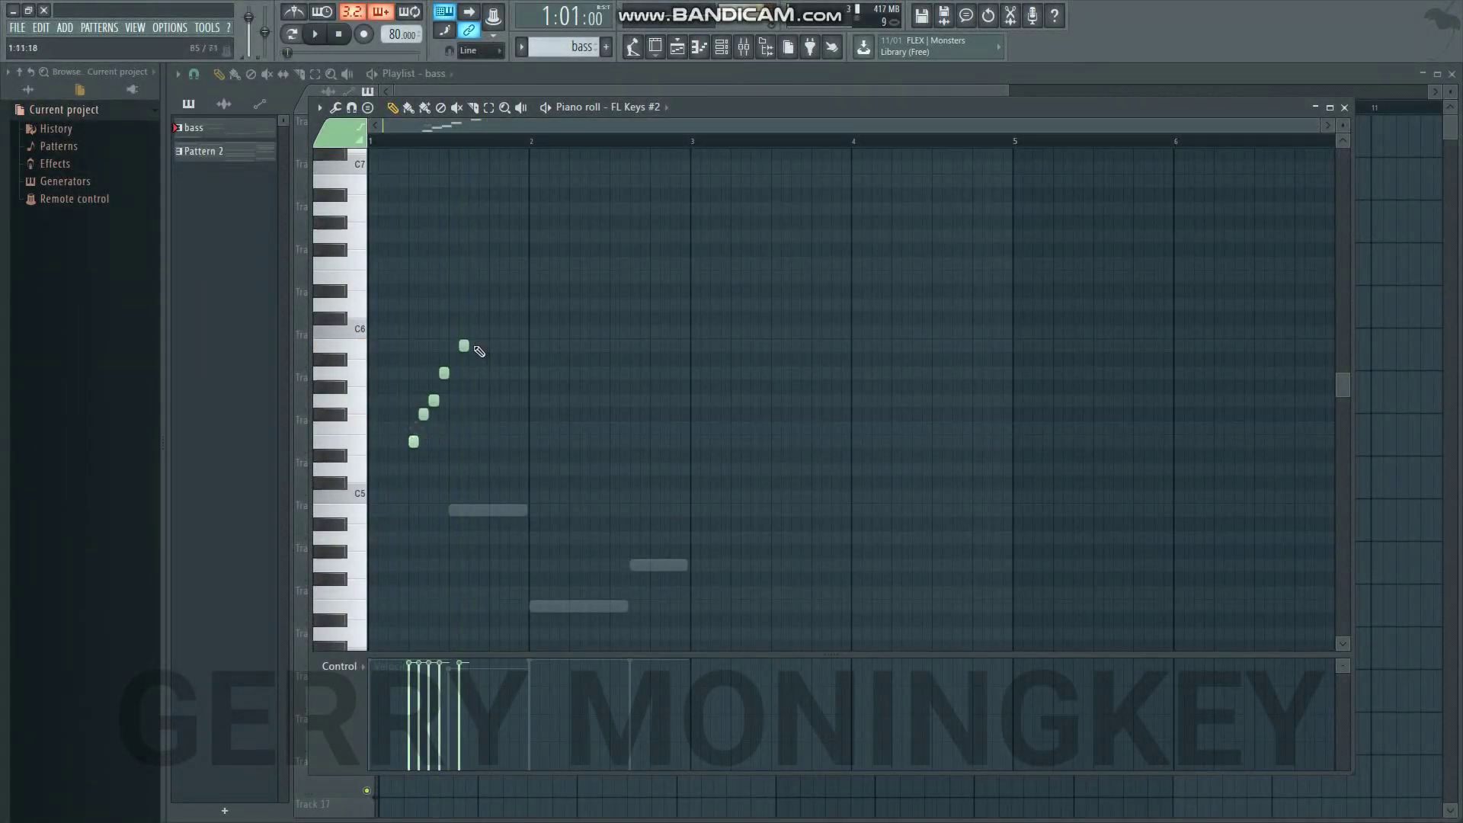
{"action": "left_click", "coordinate": [525, 333]}
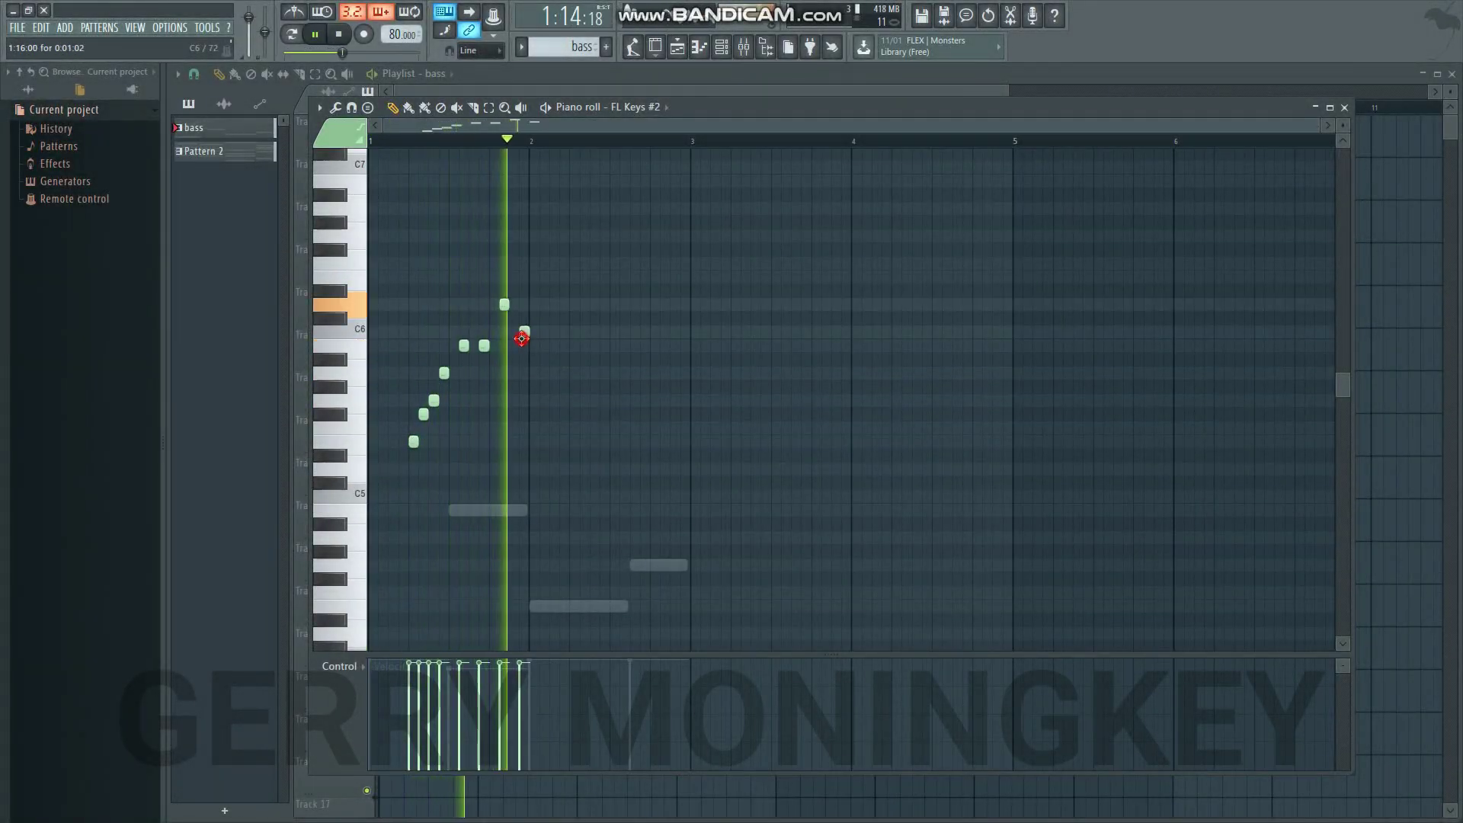
{"action": "key", "text": "space"}
{"action": "key", "text": "space"}
{"action": "left_click_drag", "start_coordinate": [526, 346], "coordinate": [570, 348]}
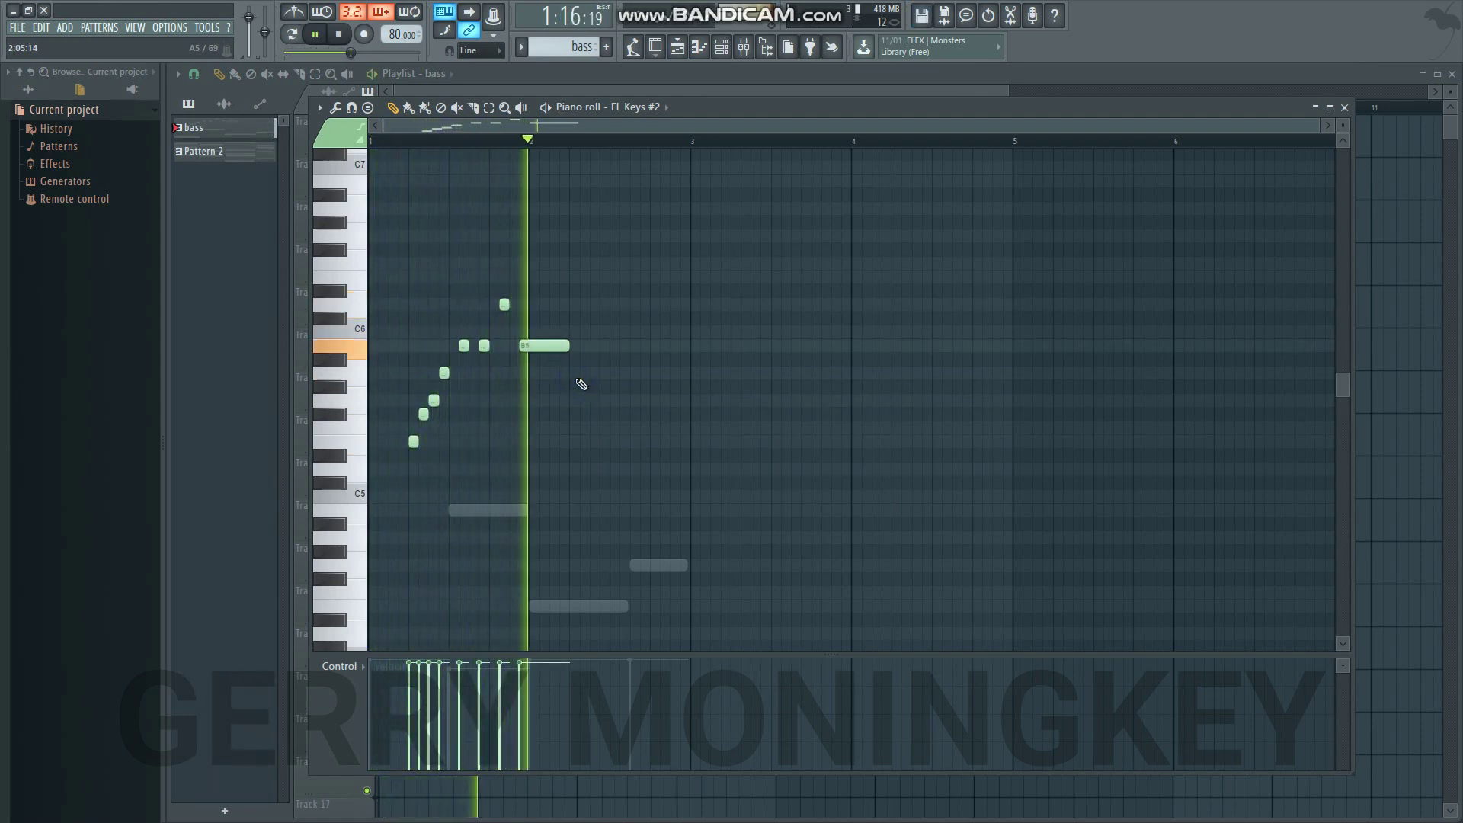
- Continue the melody in bar 2 with A5, F#6 and a run descending from E6 to G5, ending on a long B5
{"action": "left_click", "coordinate": [597, 360]}
{"action": "left_click", "coordinate": [674, 442]}
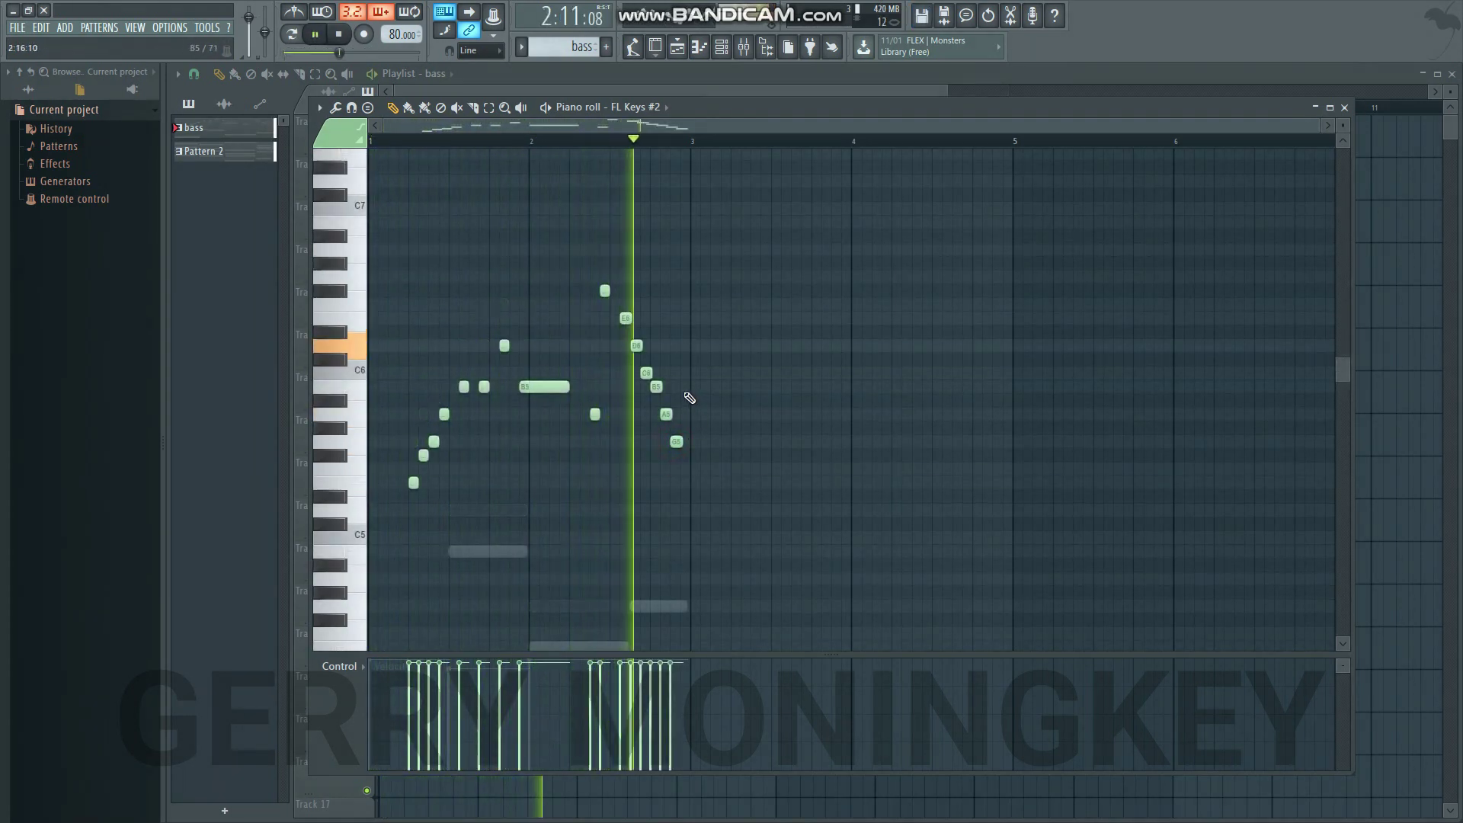
{"action": "left_click", "coordinate": [687, 386]}
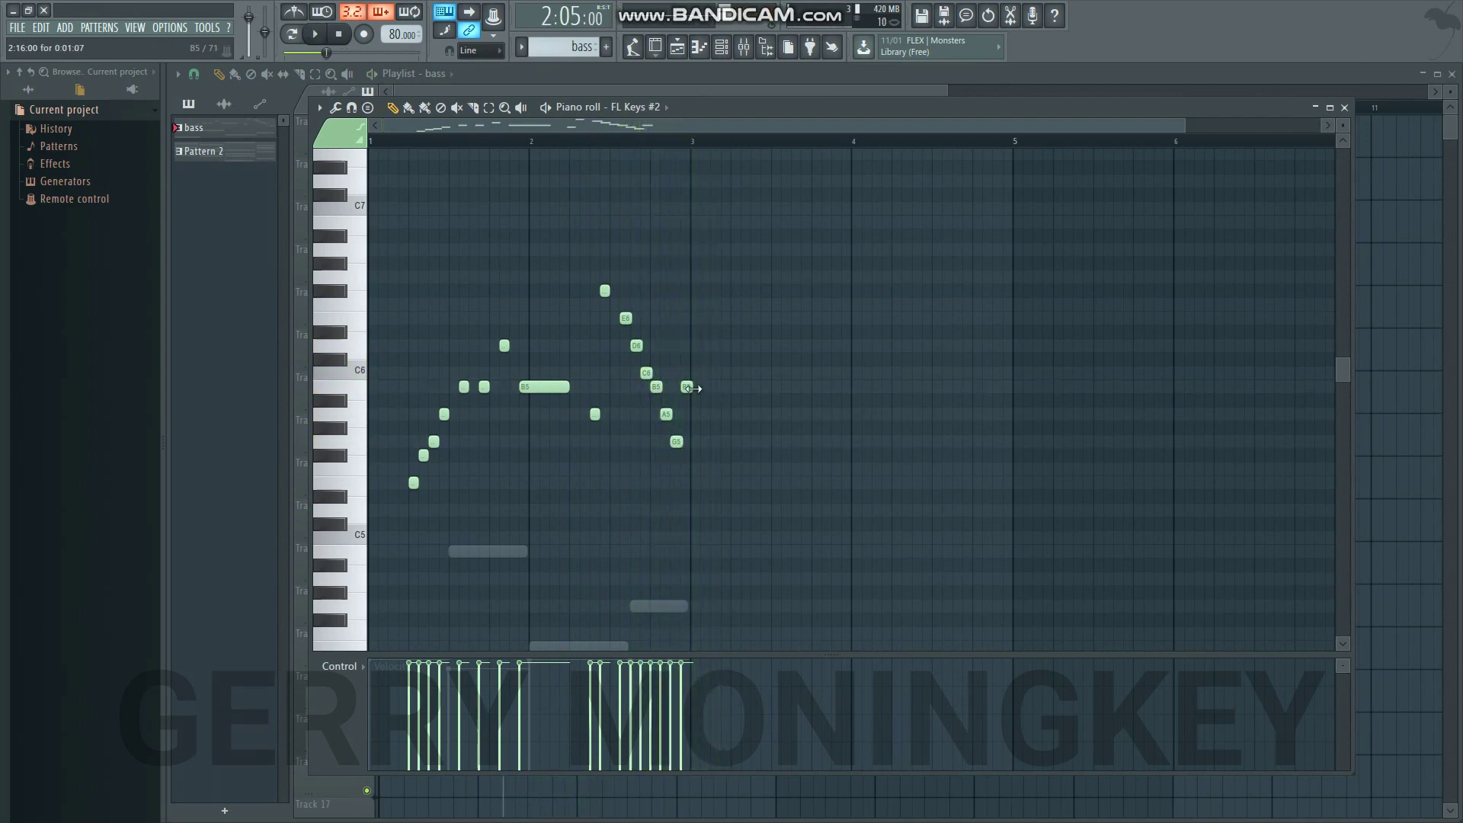
{"action": "left_click_drag", "start_coordinate": [691, 387], "coordinate": [730, 387]}
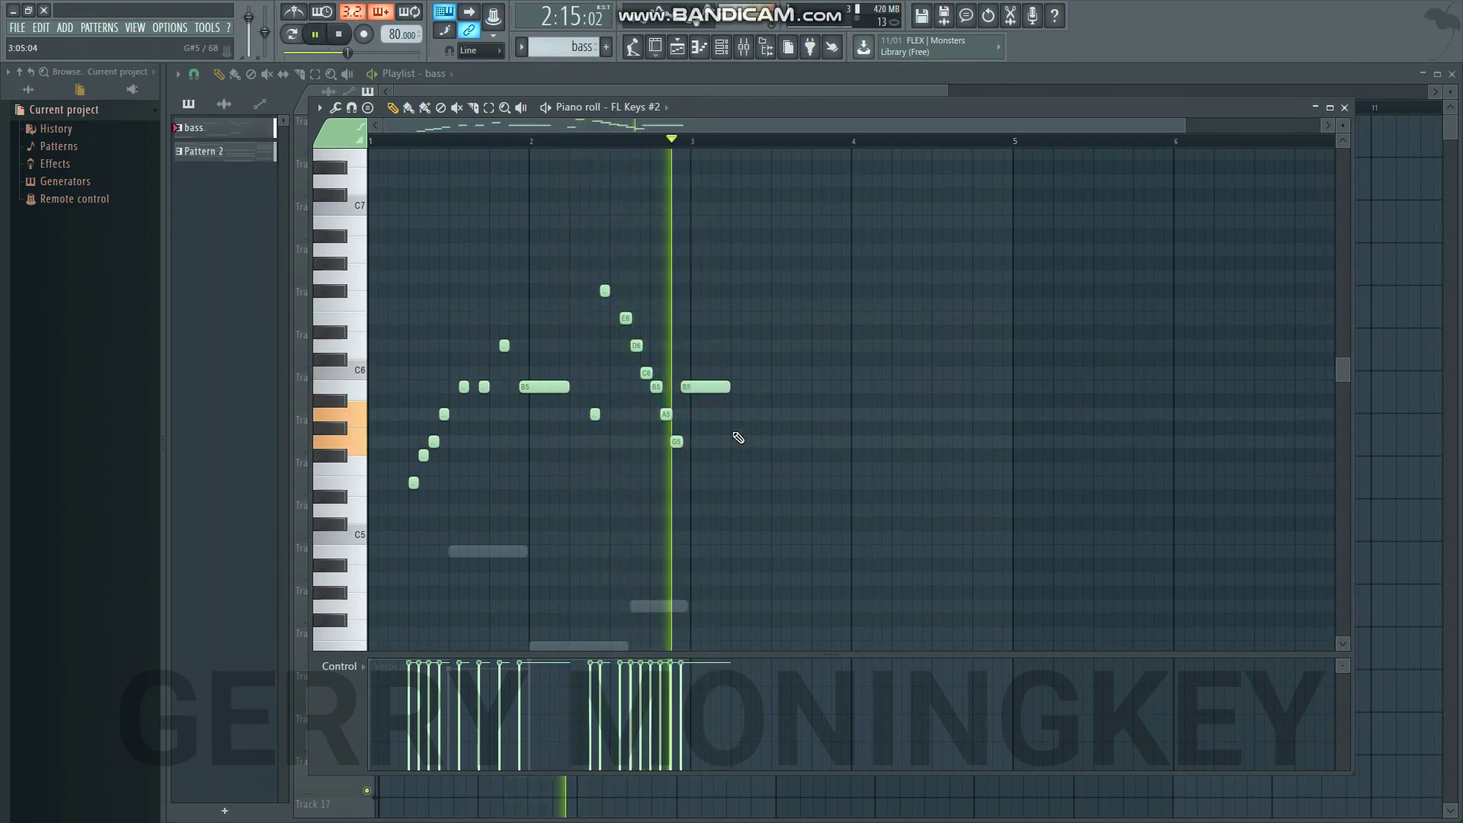
- Extend the melody over bars 3 and 4 with long A5 and F#6 notes, and record a short rising run up to B6
{"action": "key", "text": "space"}
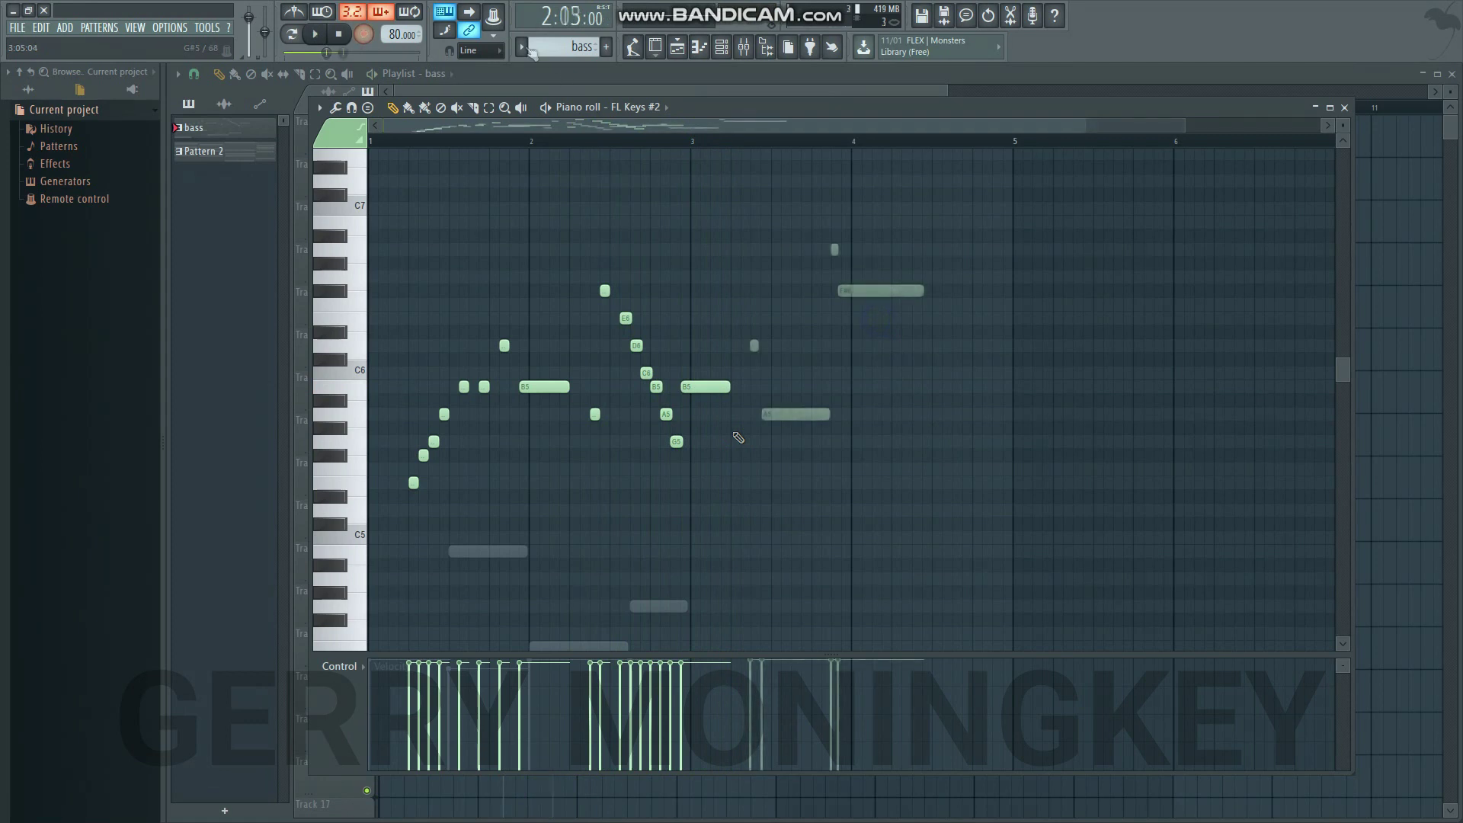
{"action": "key", "text": "space"}
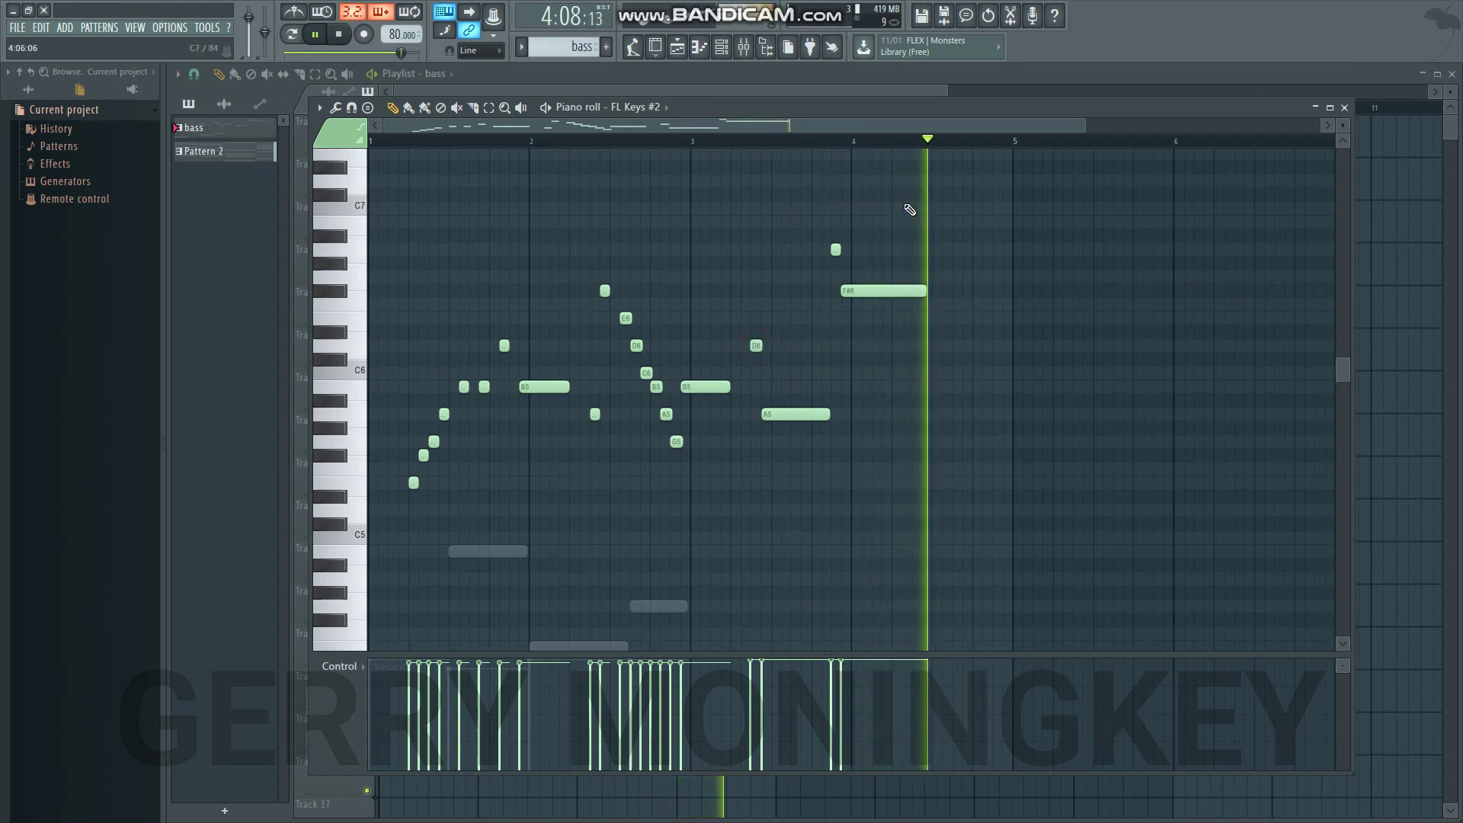
{"action": "key", "text": "r"}
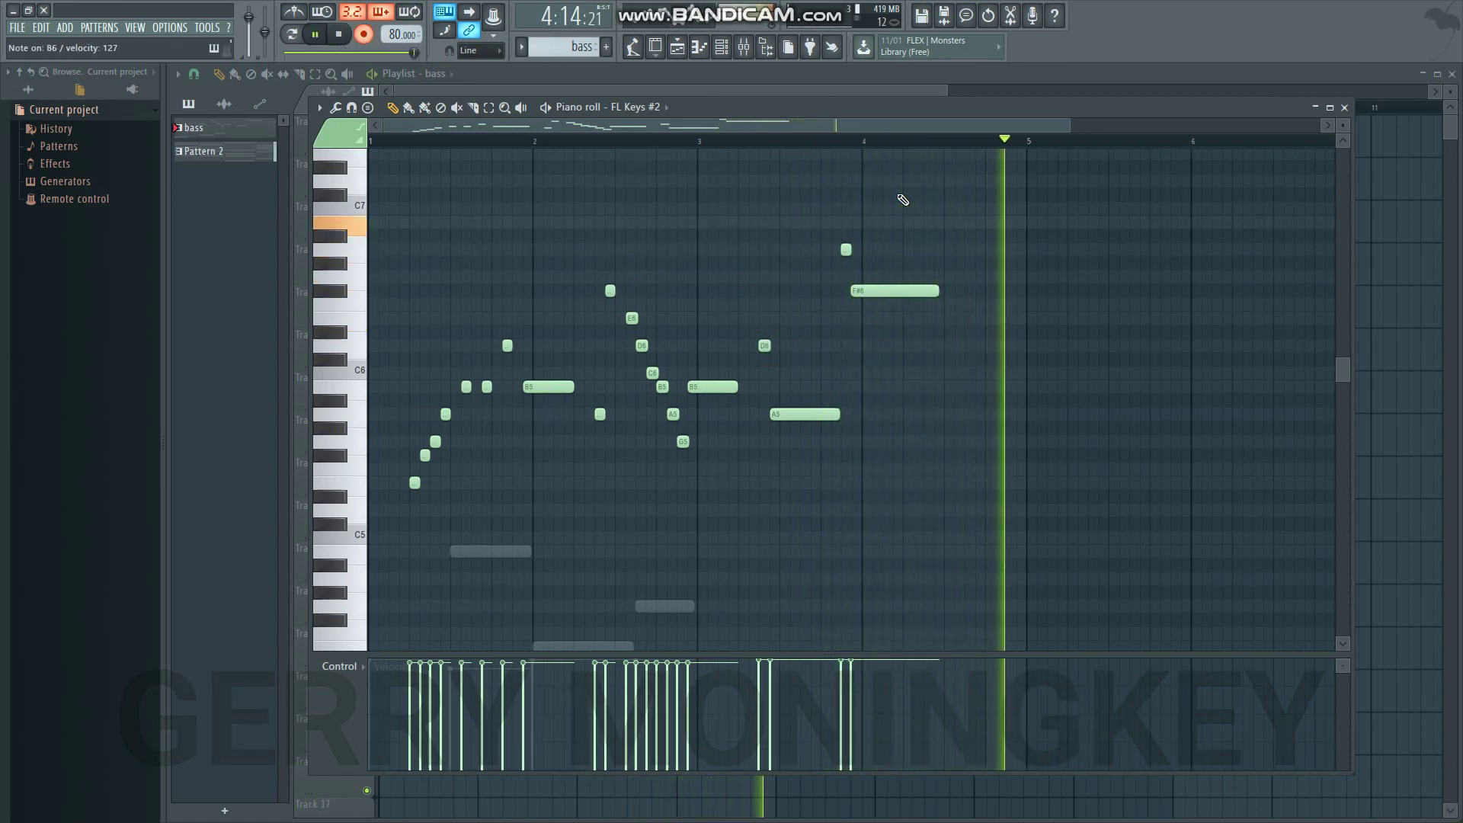
{"action": "key", "text": "space"}
{"action": "key", "text": "r"}
- Play the melody and slightly vary the velocities of its notes across all four bars
{"action": "key", "text": "space"}
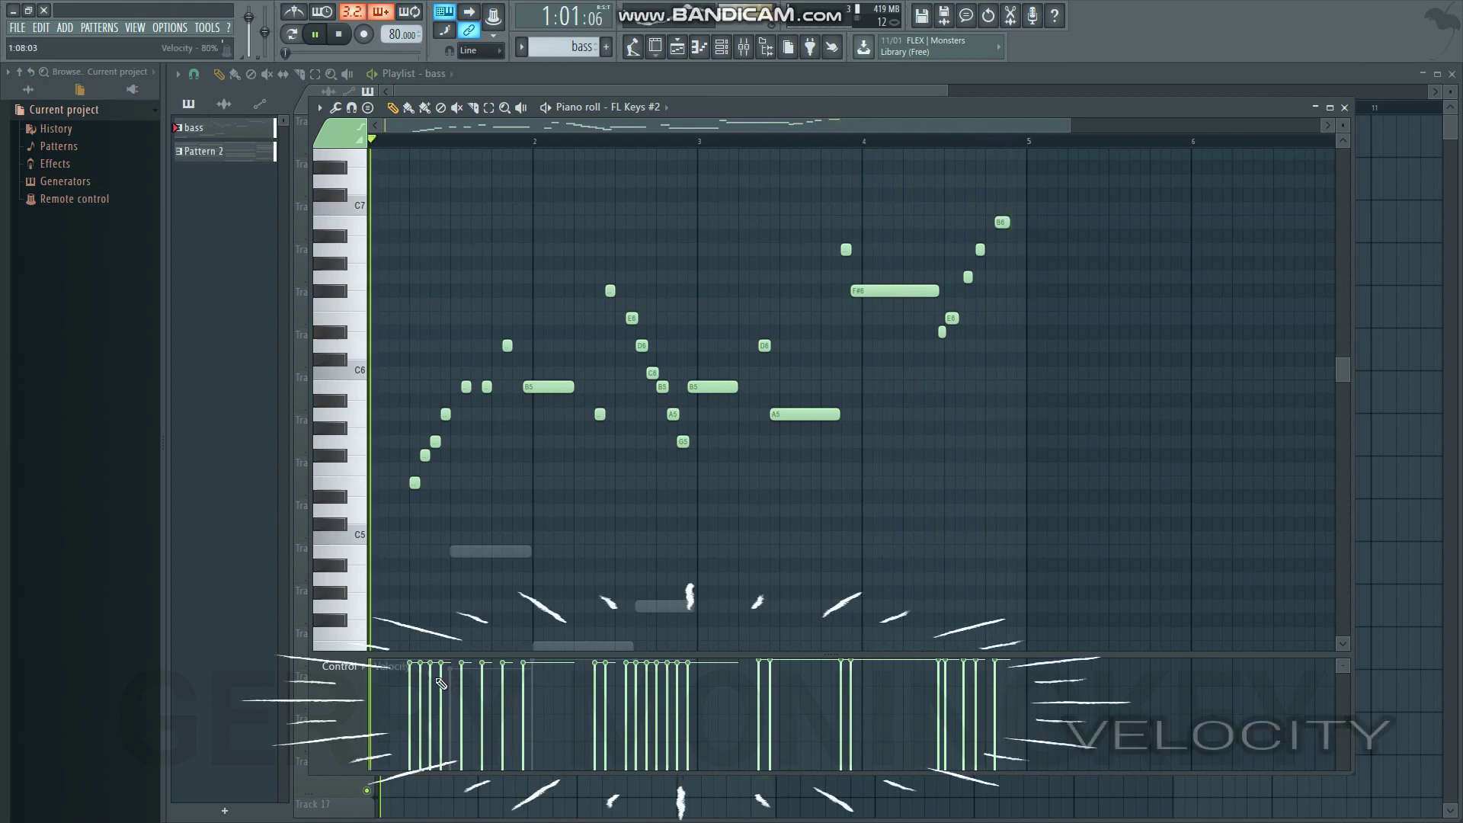
{"action": "left_click_drag", "start_coordinate": [408, 670], "coordinate": [998, 668]}
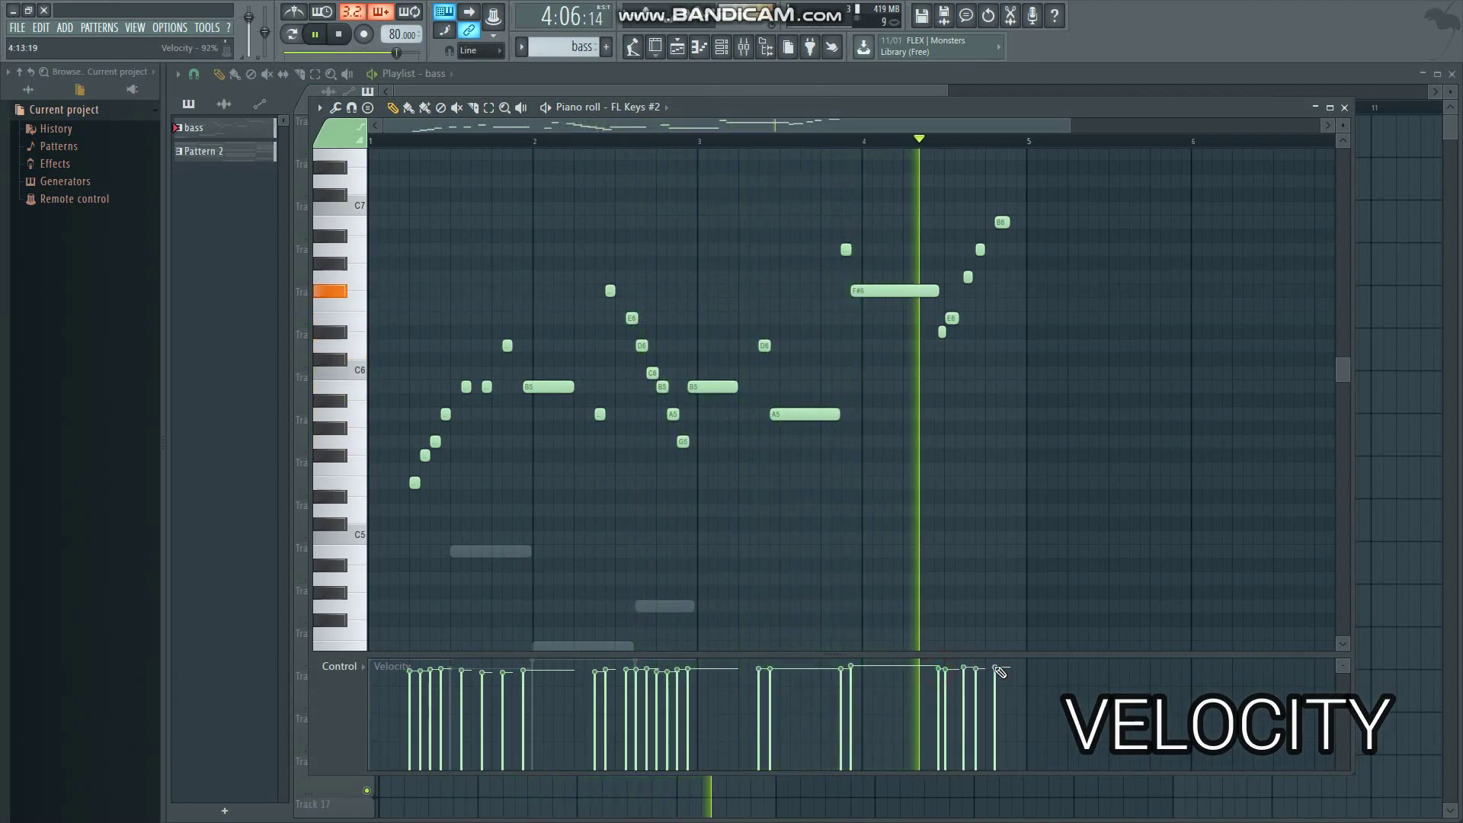